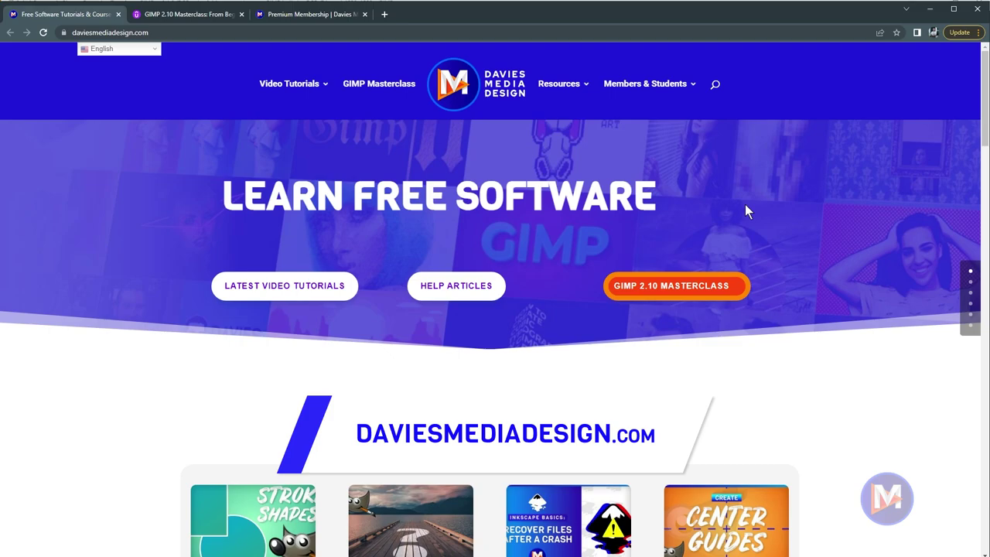
- Switch in Chrome to the GIMP Masterclass course tab, then to the Premium Membership tab
key("ctrl+Tab")
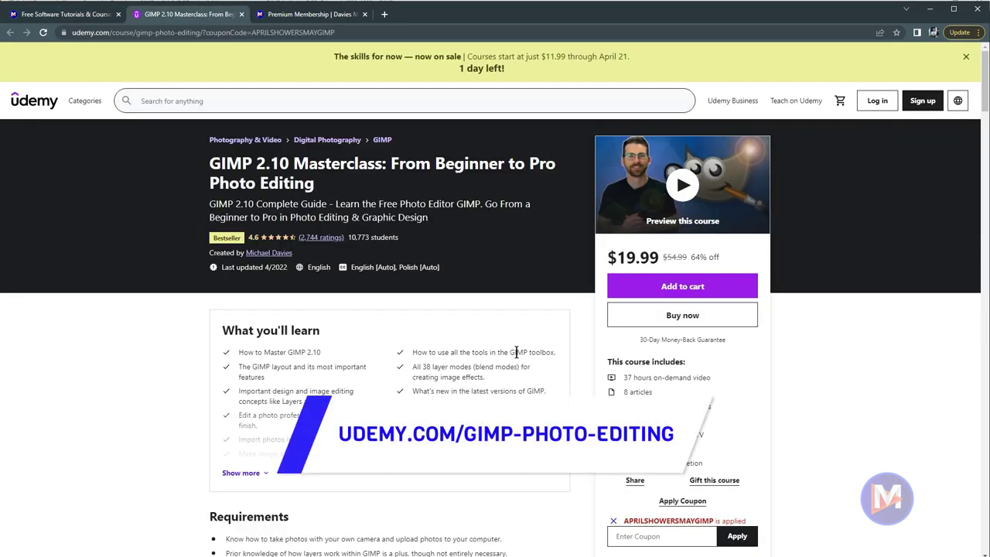
key("ctrl+Tab")
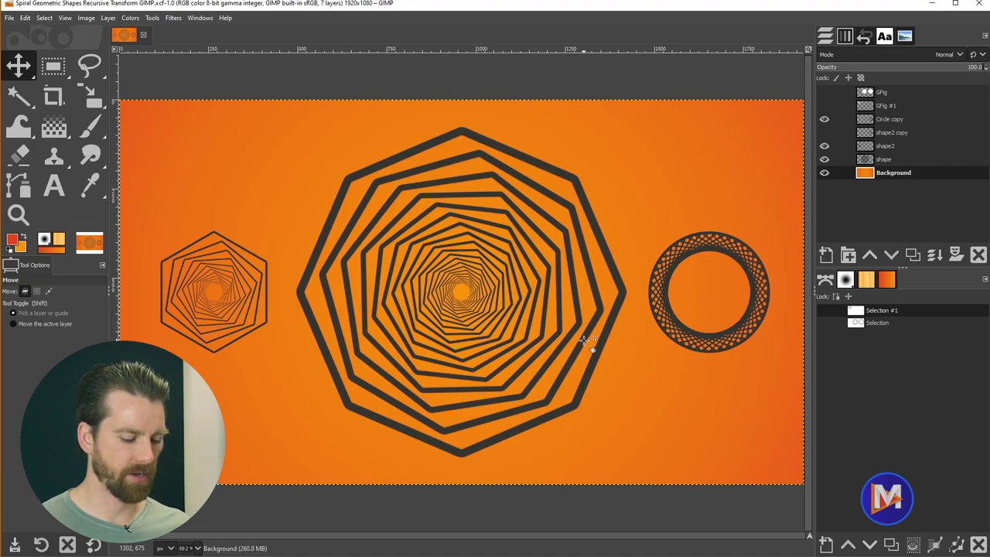
- Create a new 1920×1080 px image with the default orange fill
key("ctrl+n")
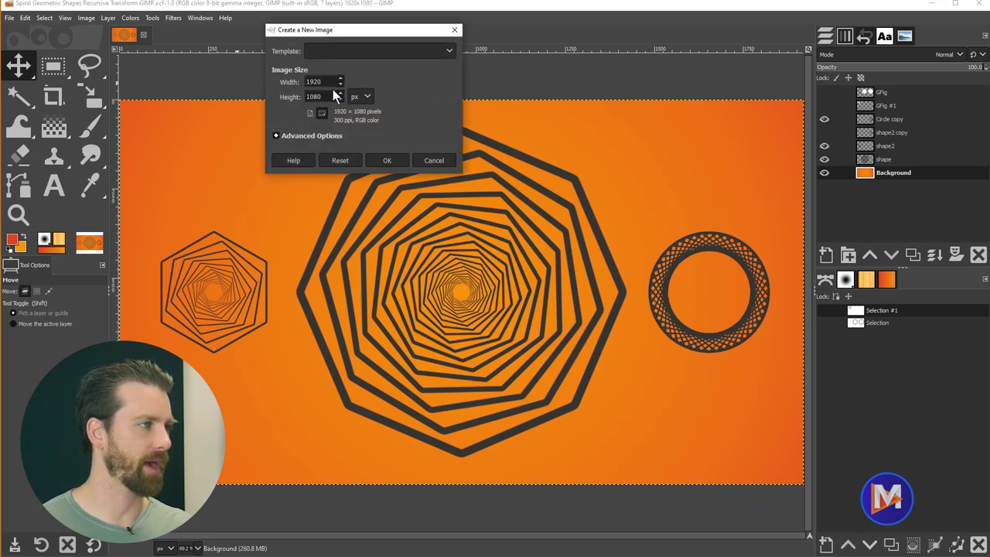
double_click(318, 82)
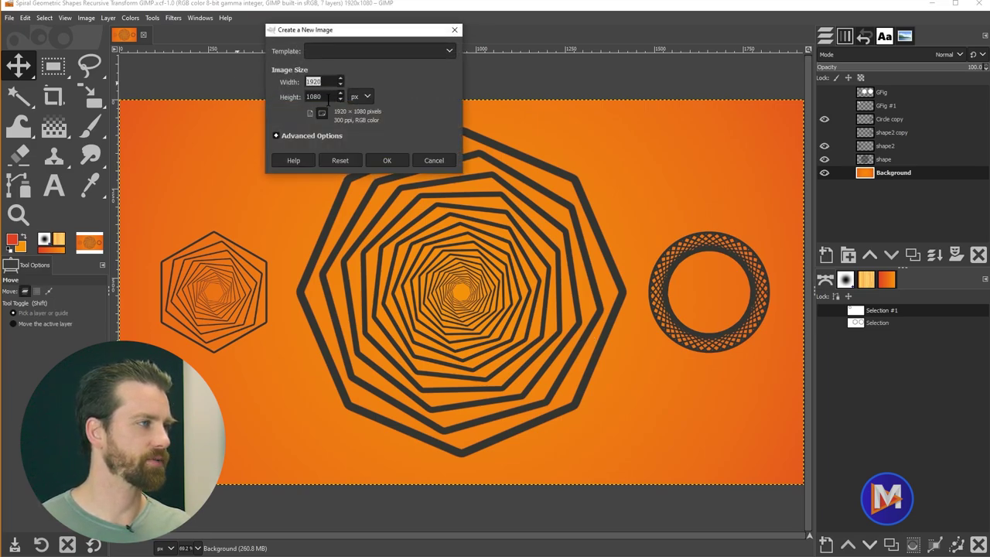
left_click(398, 163)
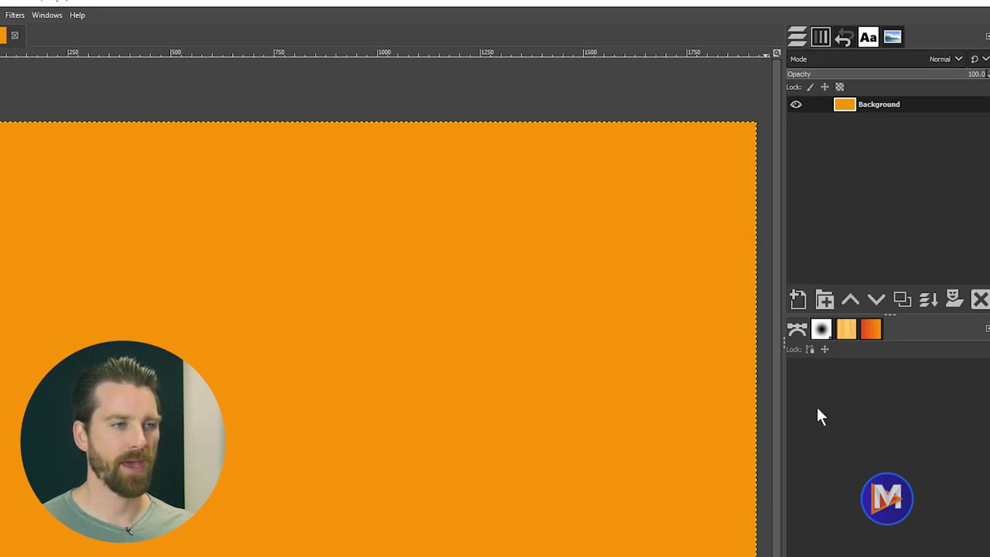
mouse_move(798, 325)
left_mouse_down()
mouse_move(821, 199)
mouse_move(818, 38)
left_mouse_up()
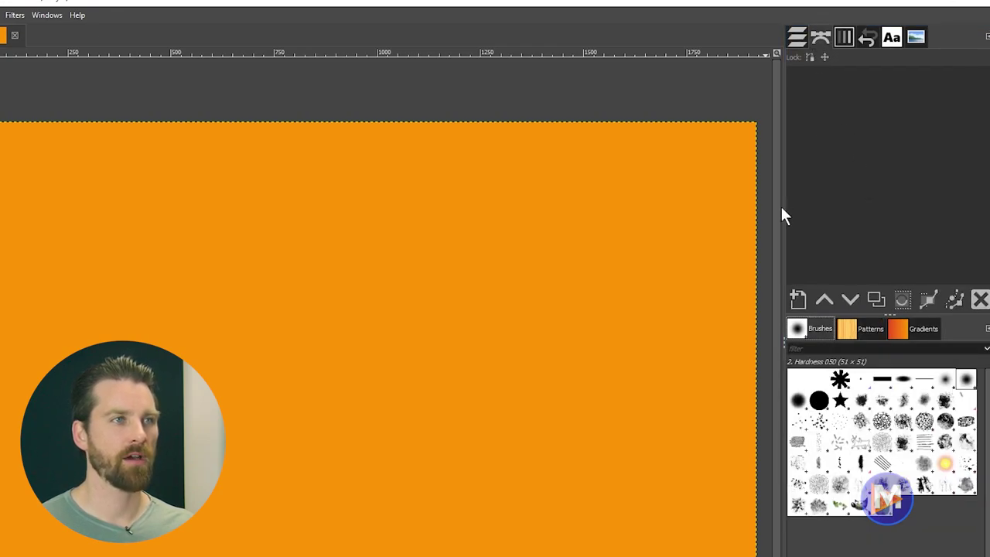
left_click_drag(821, 40, 814, 332)
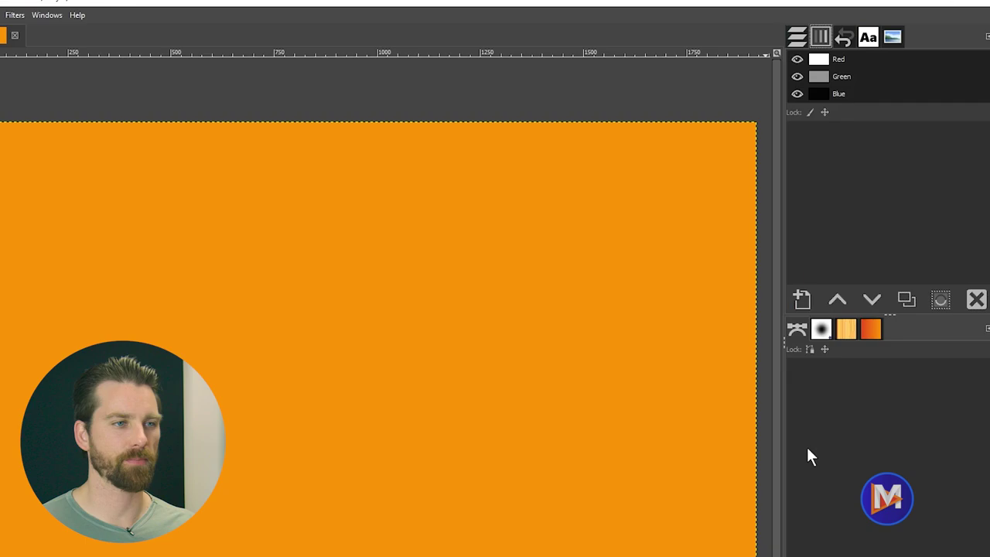
left_click(797, 36)
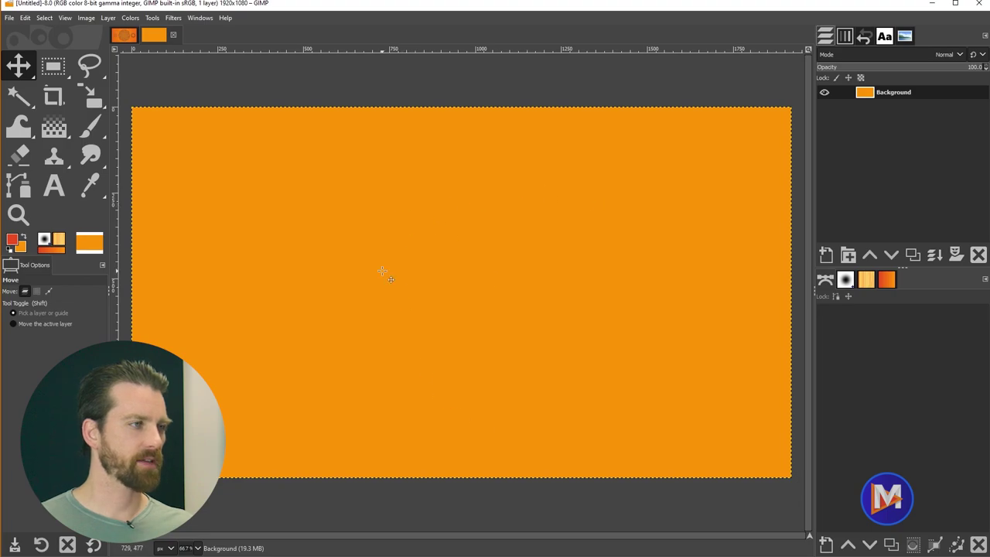
- Add a horizontal guide at 50% with New Guide (by Percent)
left_click(86, 17)
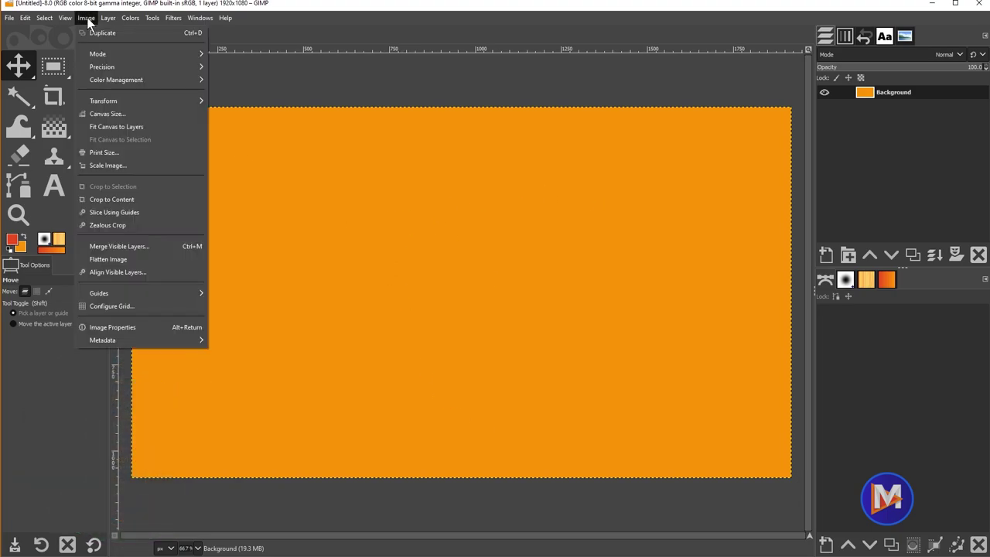
mouse_move(139, 294)
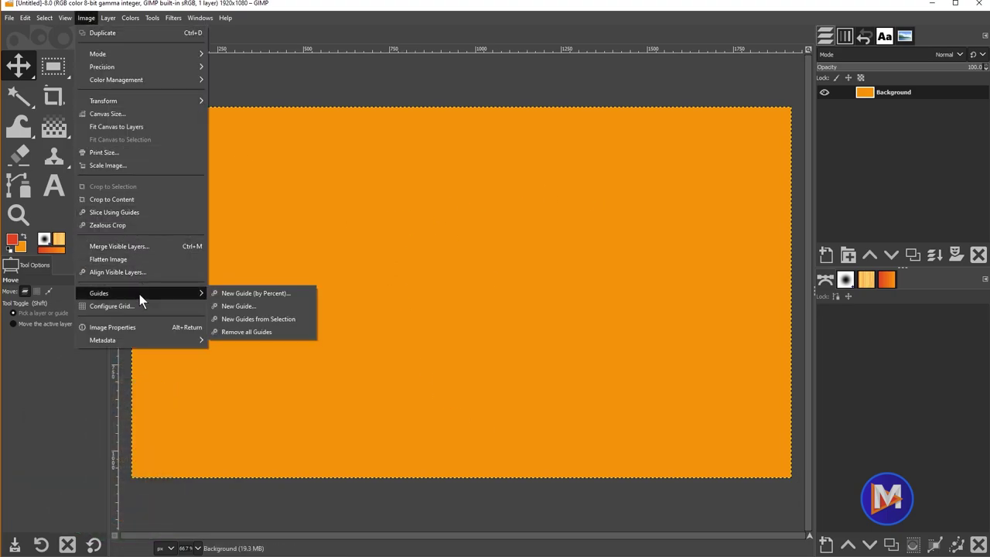
left_click(242, 294)
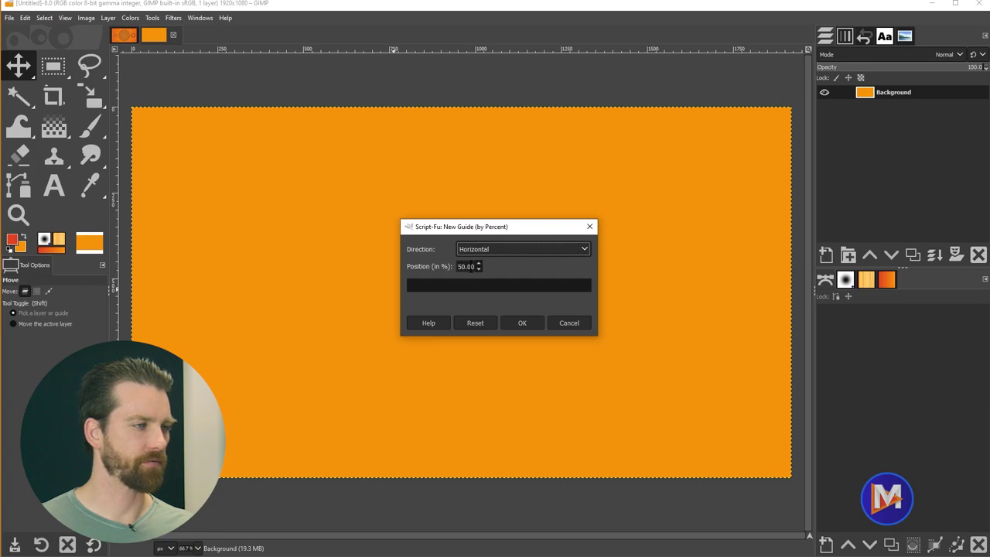
left_click(524, 322)
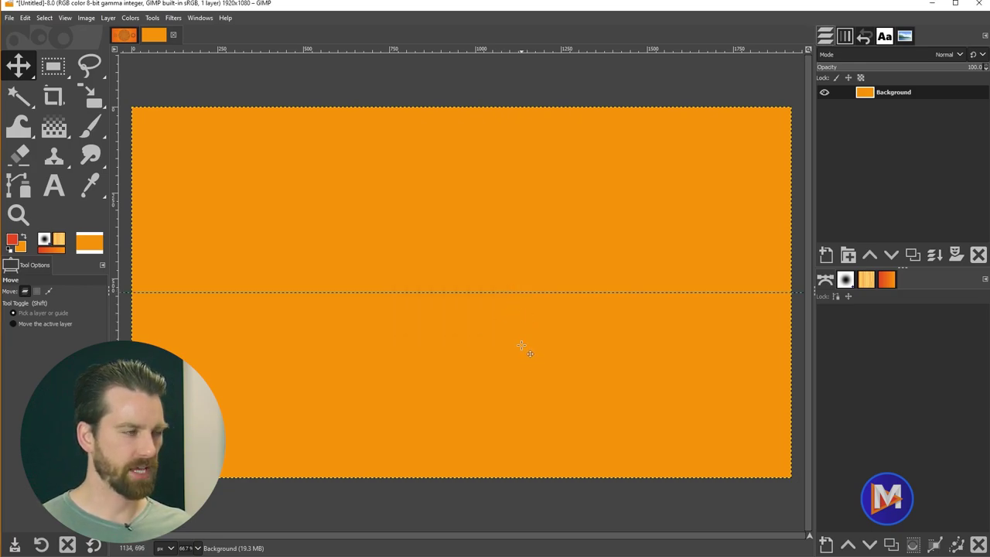
- Add a vertical guide at 50% to mark the canvas centre
key("ctrl+shift+f")
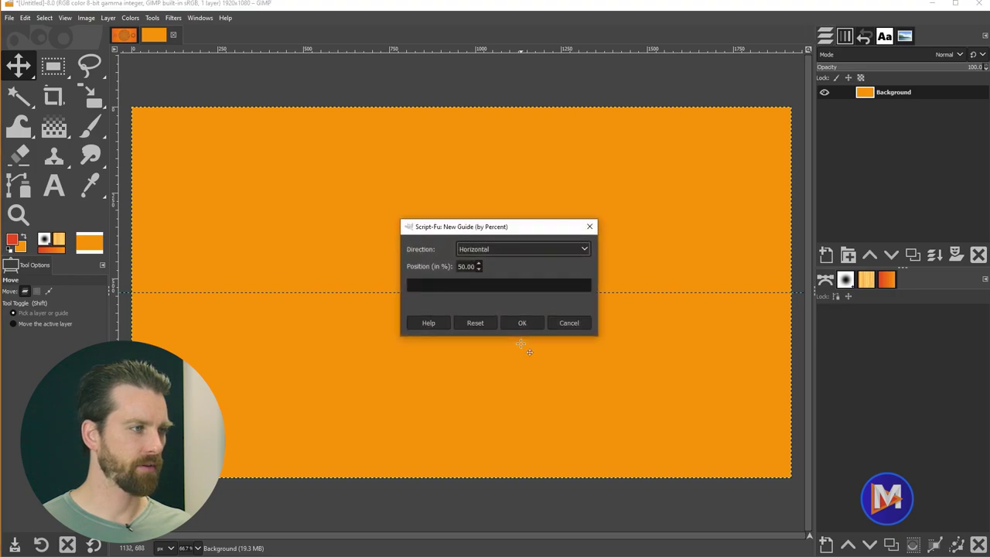
left_click(489, 248)
left_click(493, 277)
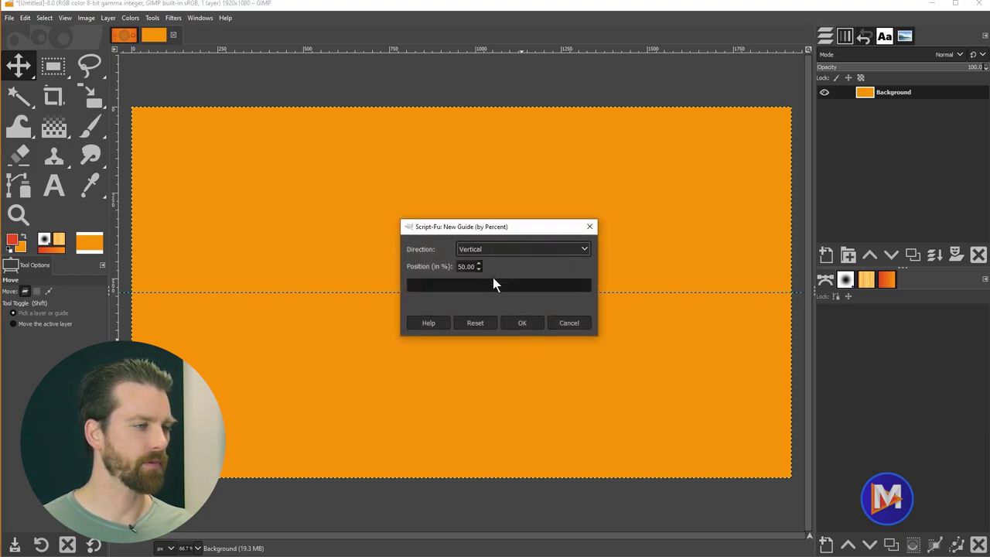
left_click(523, 324)
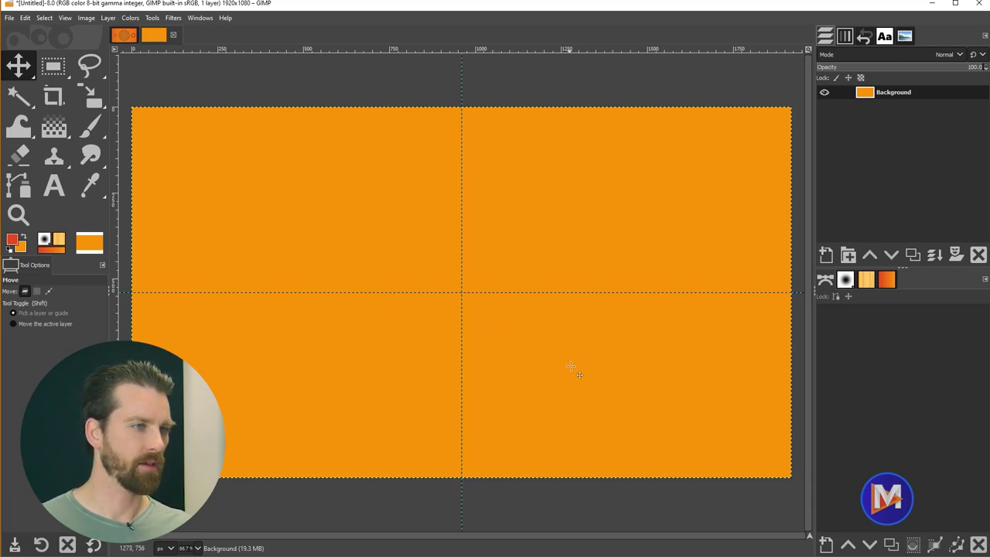
- With the Gradient tool, set the foreground to ec4e20 and the background to ff9505
key("g")
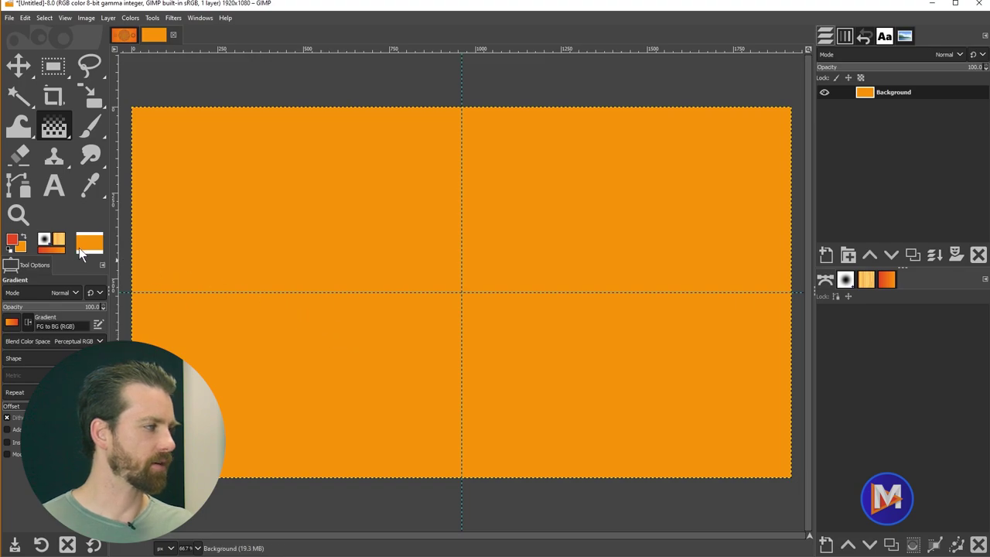
left_click(12, 244)
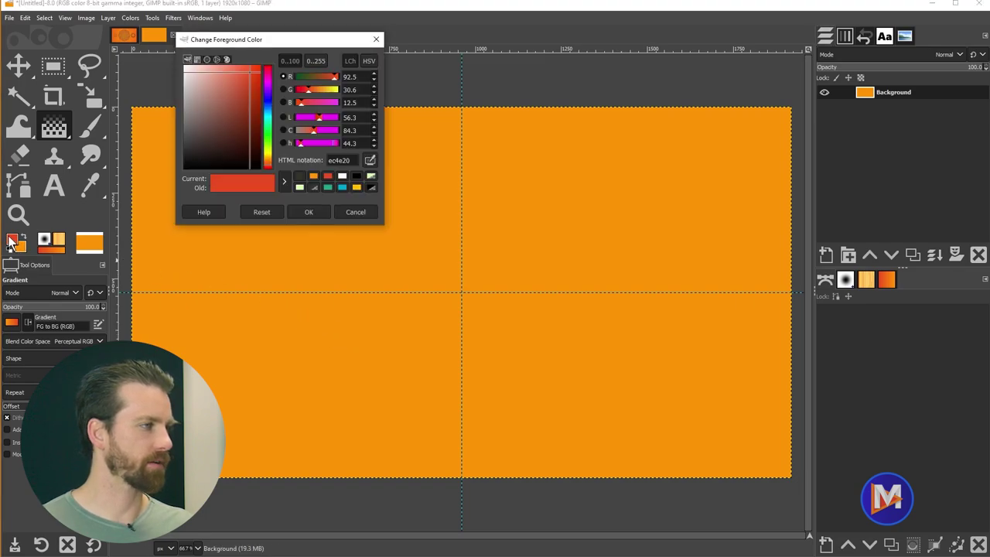
left_click_drag(352, 160, 325, 162)
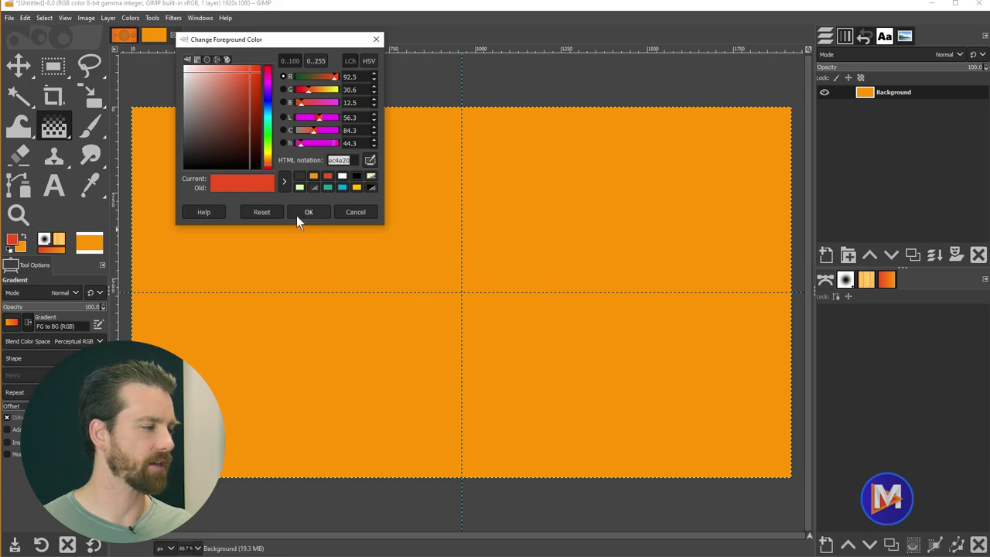
left_click(310, 211)
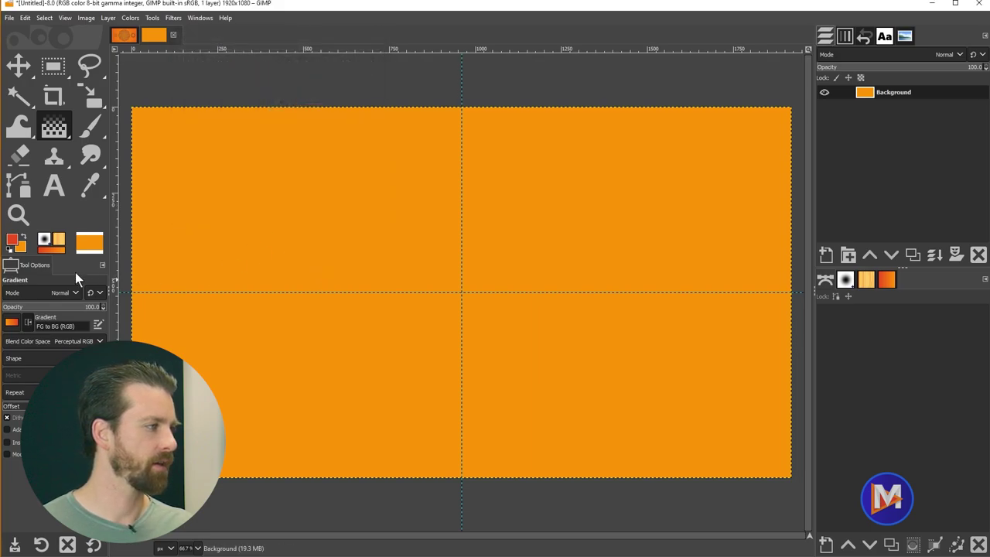
left_click(21, 249)
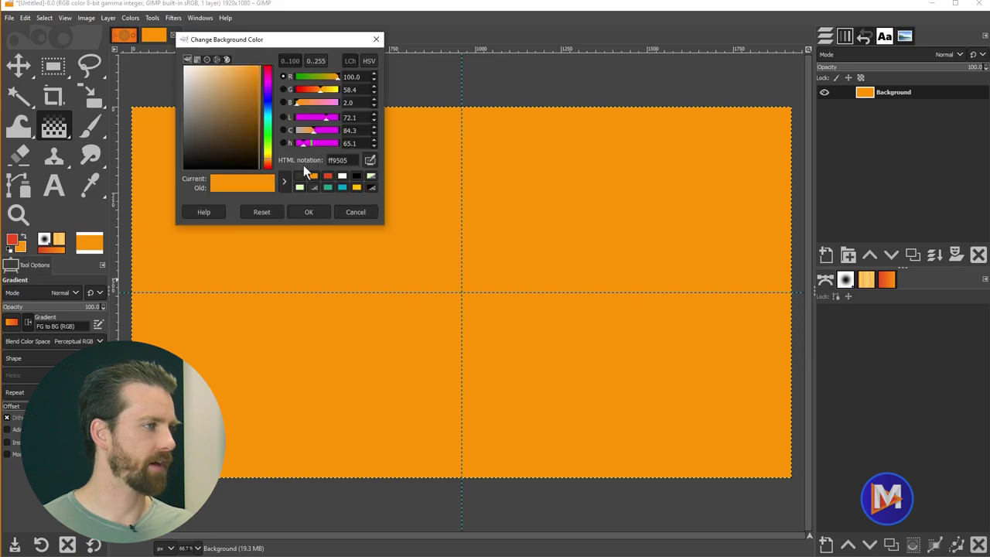
left_click_drag(352, 160, 327, 161)
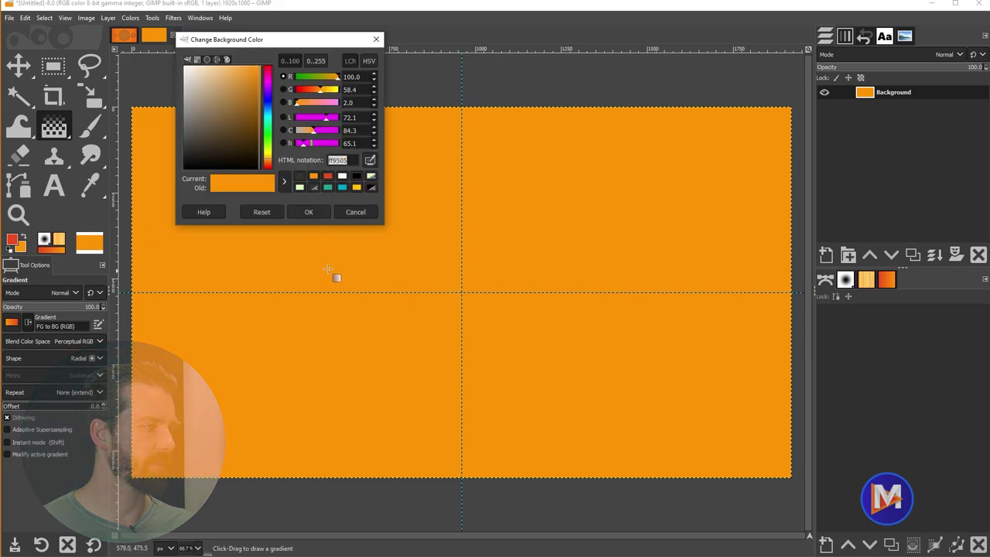
left_click(310, 212)
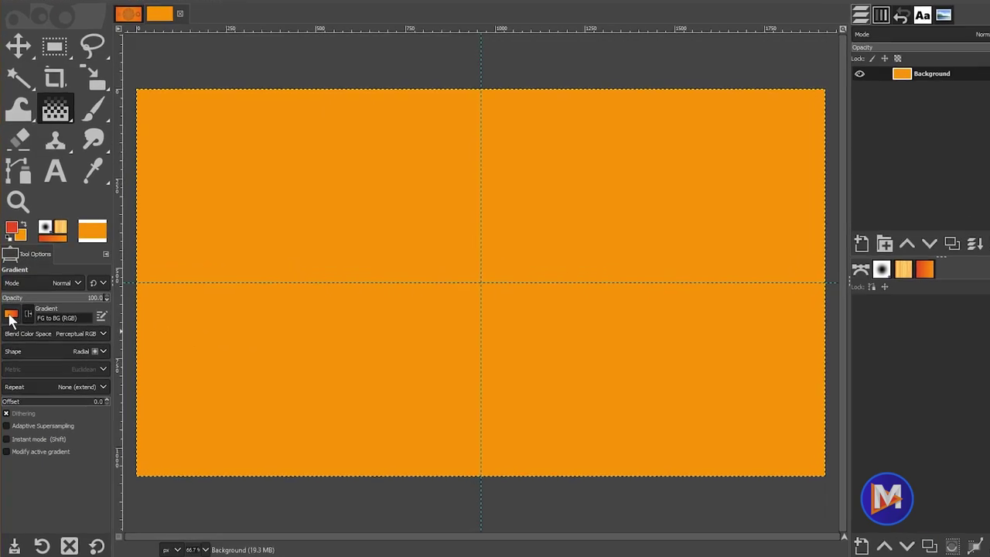
- Draw a radial FG to BG (RGB) gradient from the canvas centre out to the corner
left_click(11, 317)
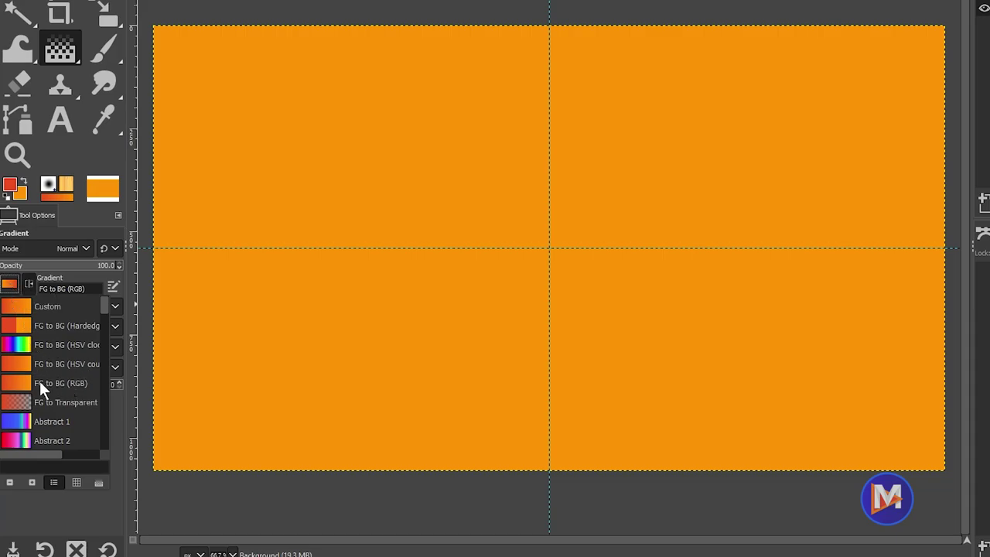
left_click(12, 288)
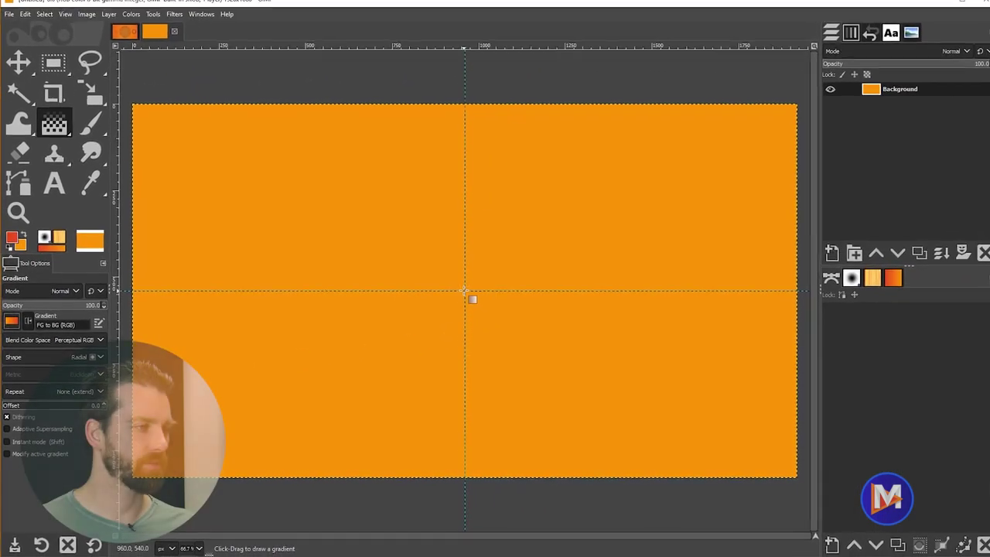
left_click_drag(465, 292, 794, 475)
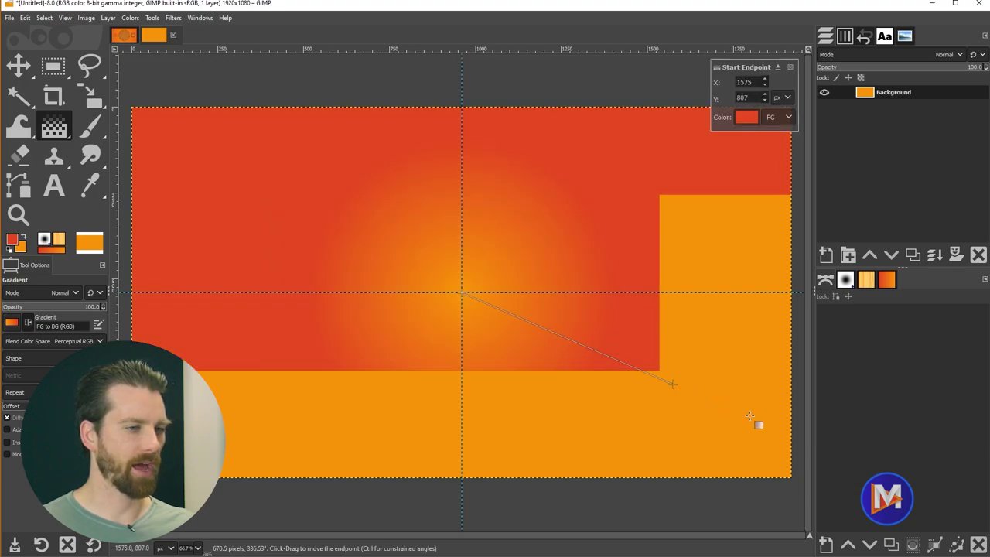
left_click_drag(989, 556, 983, 556)
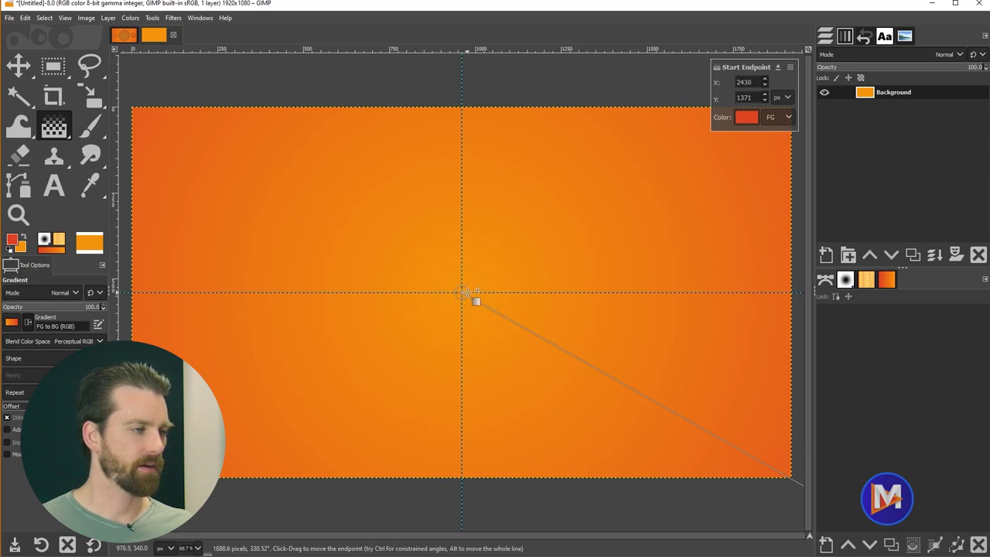
key("Return")
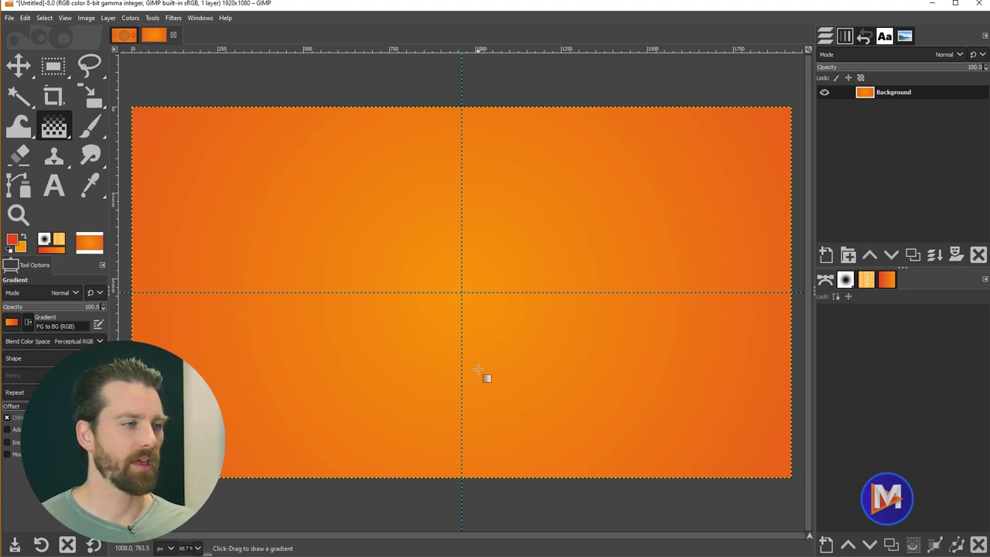
- Add a new transparent 1920×1080 layer named 'shape'
left_click(826, 254)
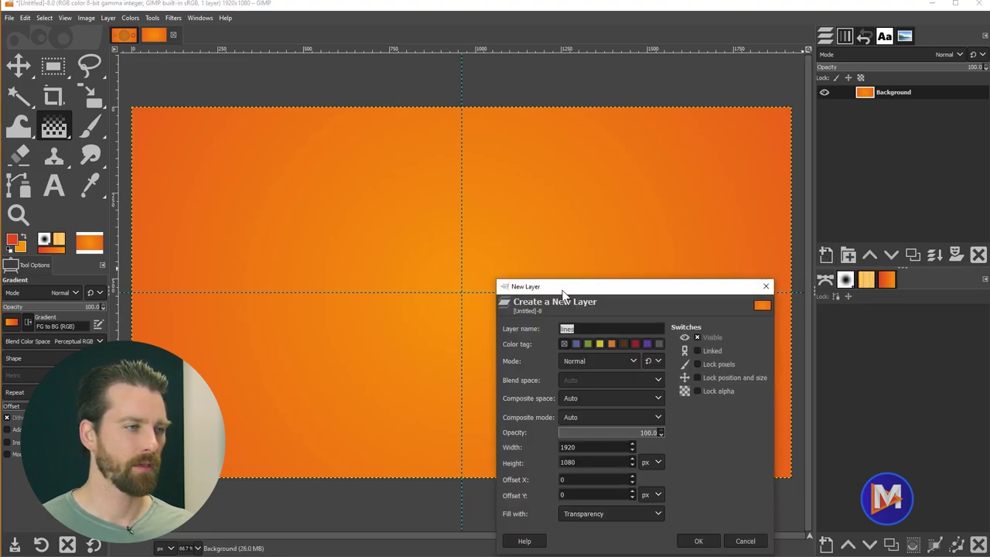
left_click_drag(564, 294, 635, 101)
type("shape")
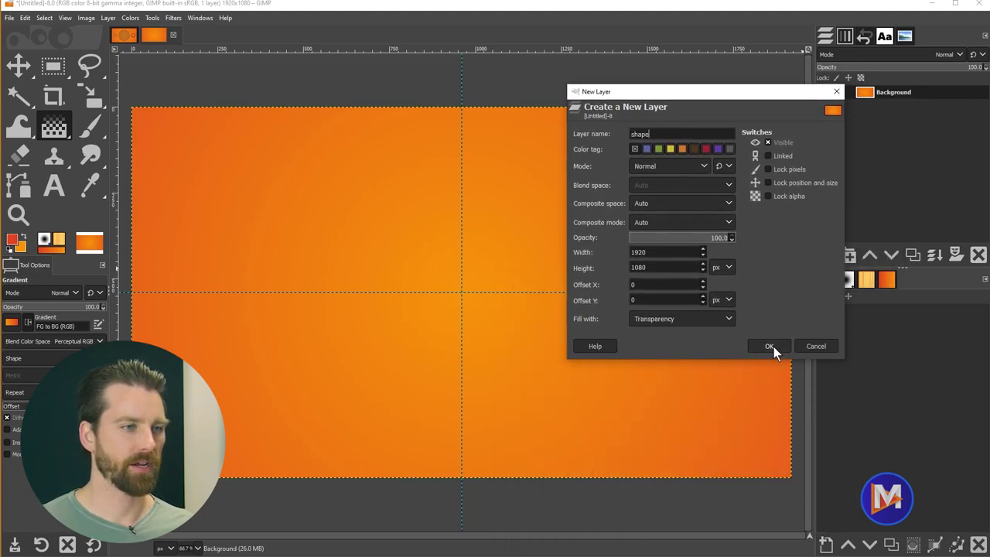
left_click(769, 346)
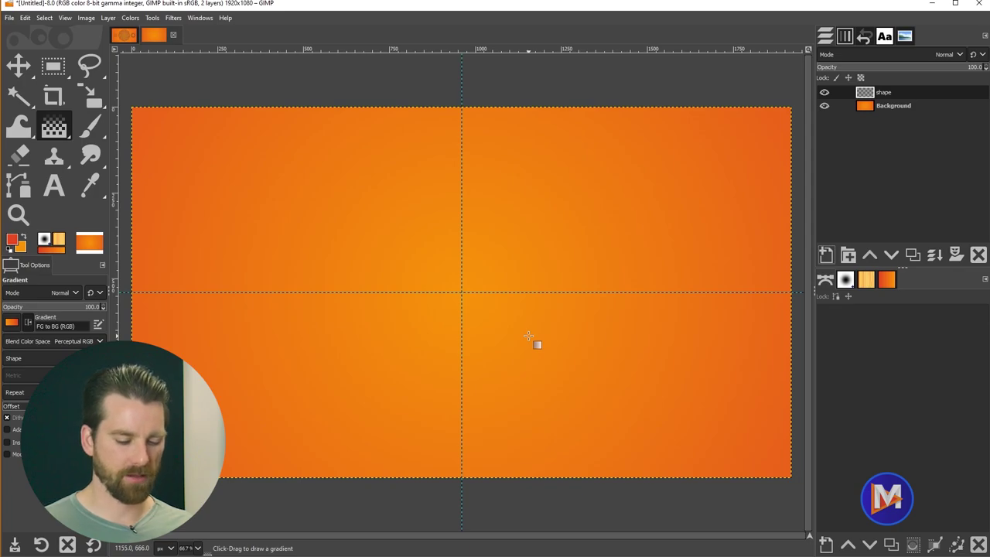
- Find Gfig through the action search and launch it
key("slash")
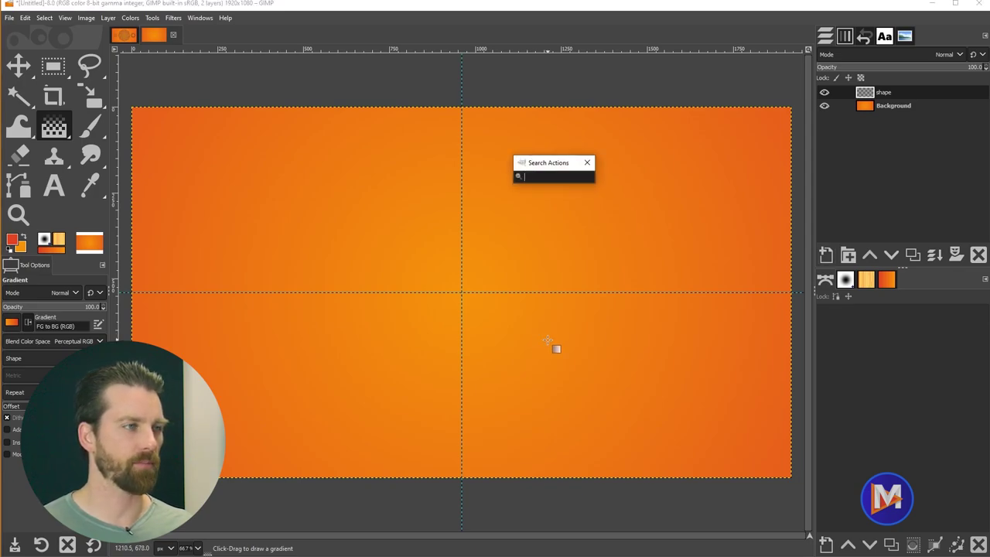
type("gfig")
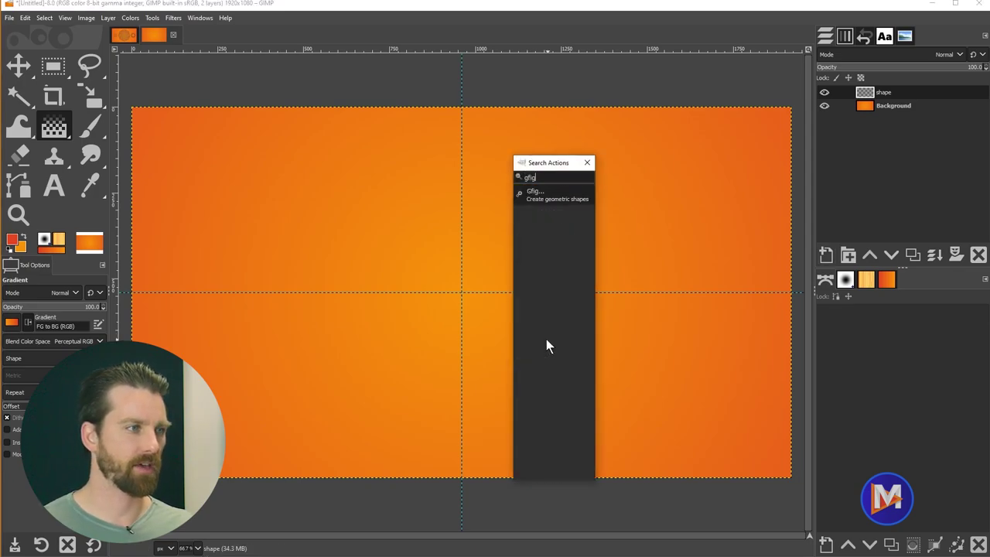
left_click(532, 193)
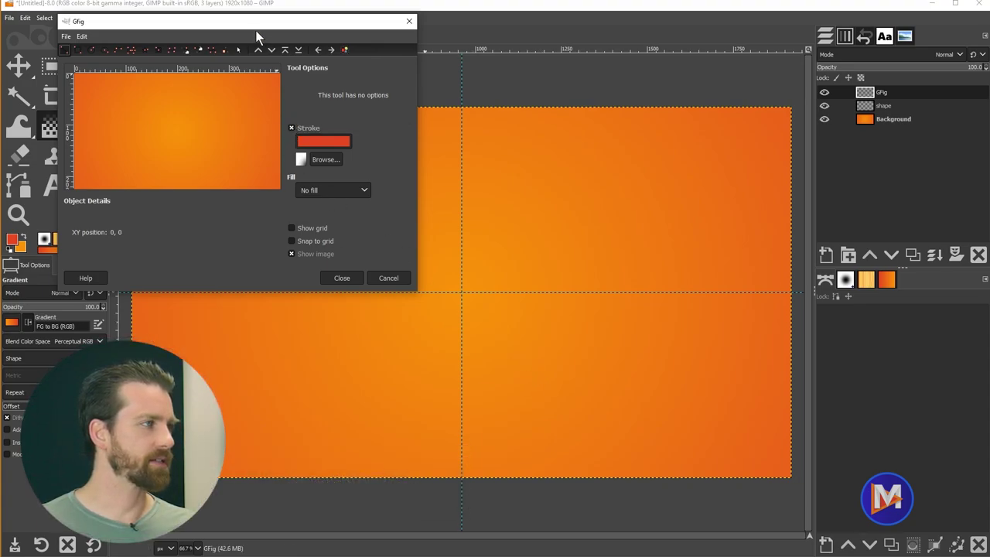
left_click_drag(255, 27, 294, 74)
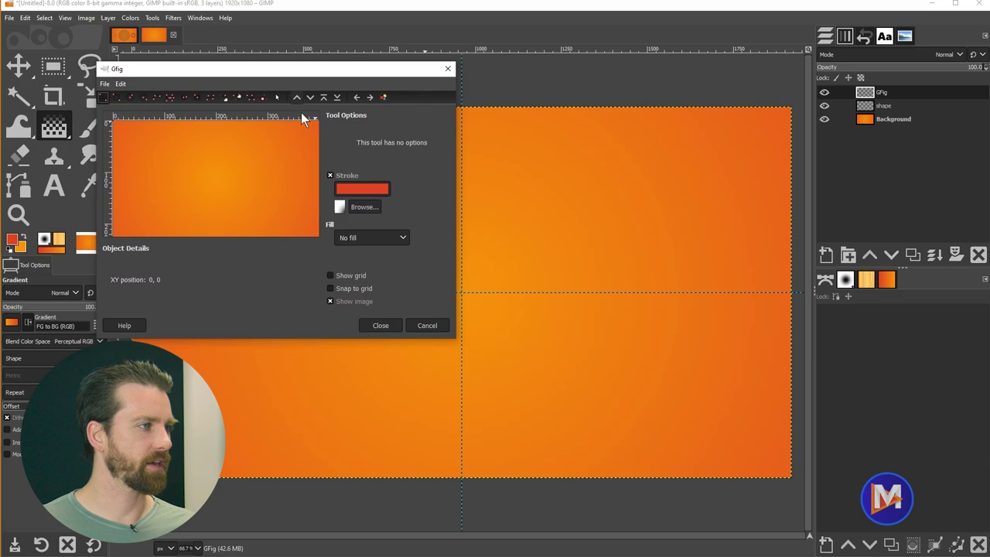
- In Gfig, turn off Stroke, set Fill to Color fill, and enable Show grid and Snap to grid
left_click(329, 176)
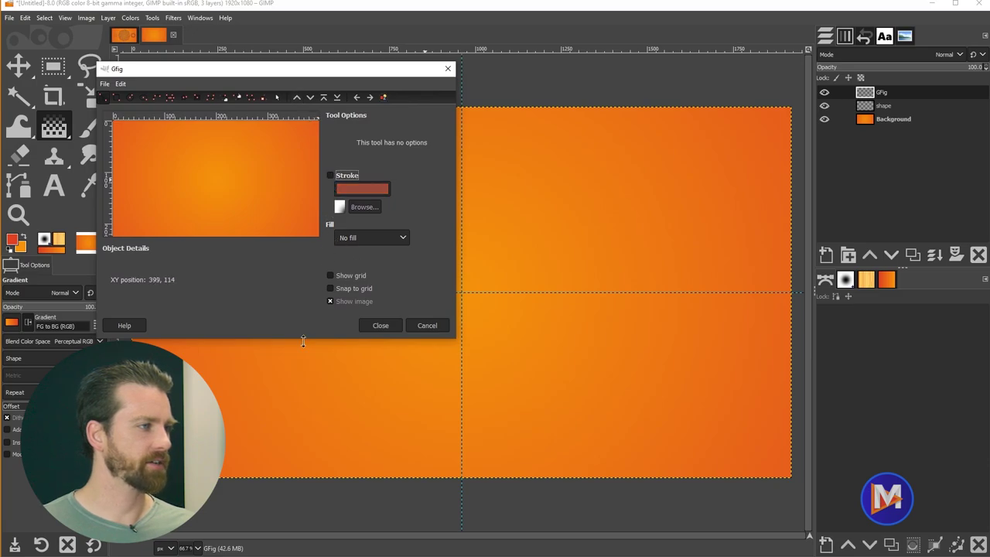
left_click(384, 238)
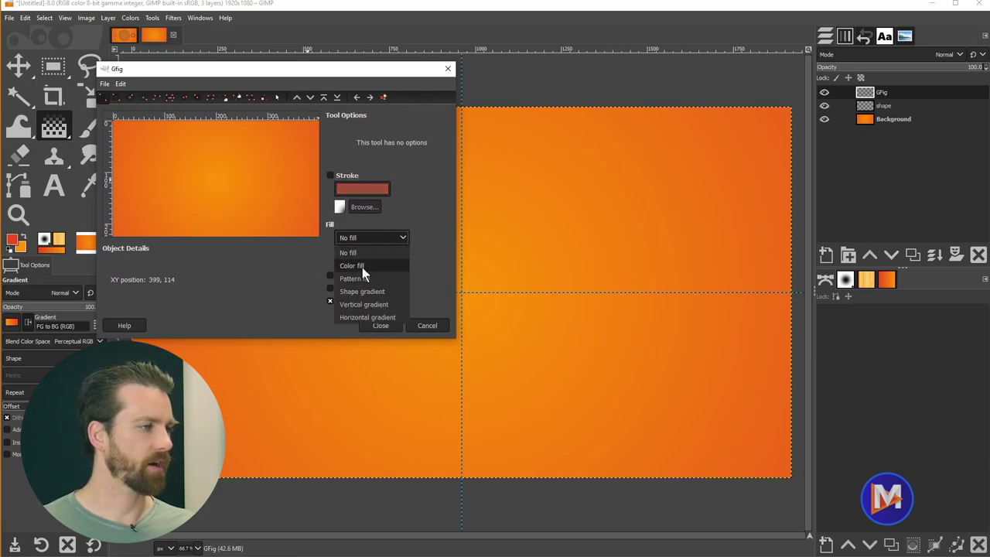
left_click(362, 267)
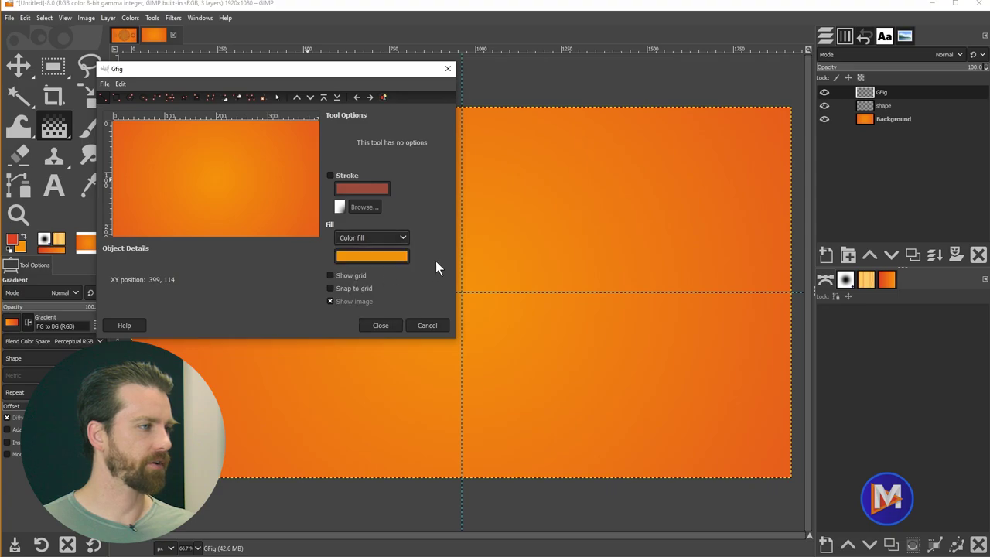
left_click(331, 276)
left_click(332, 287)
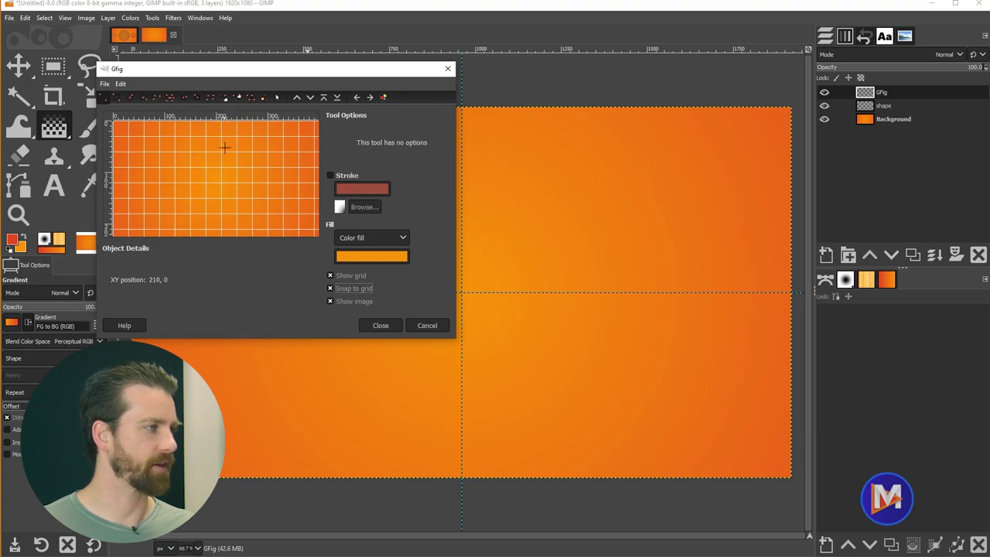
- Draw an 8-sided regular polygon outward from the Gfig grid centre
left_click(170, 97)
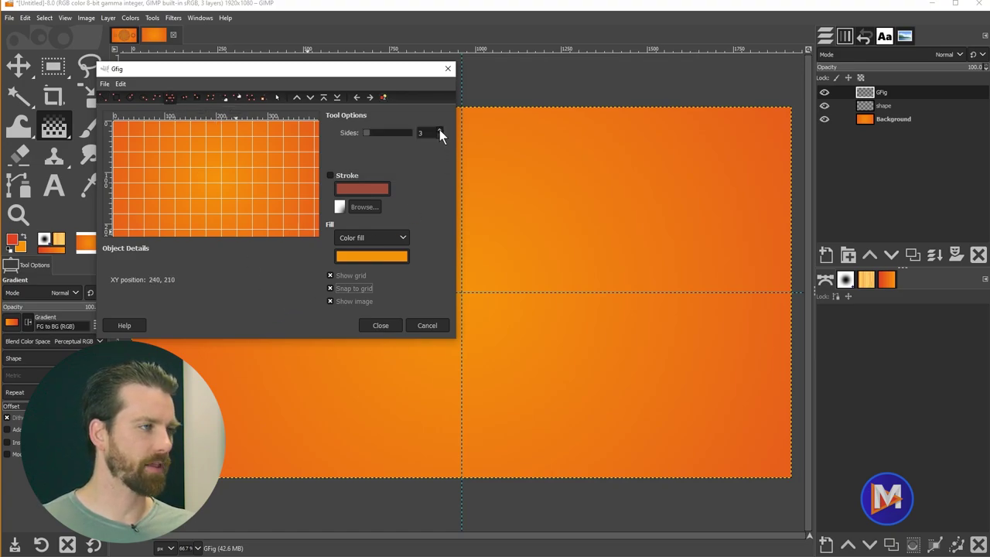
scroll(439, 132, "up", 2)
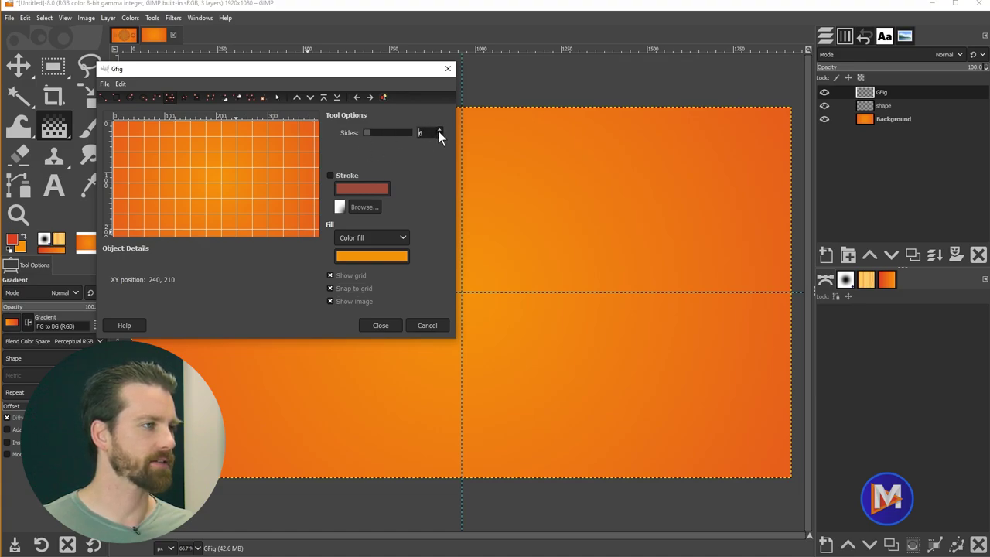
scroll(438, 132, "up", 2)
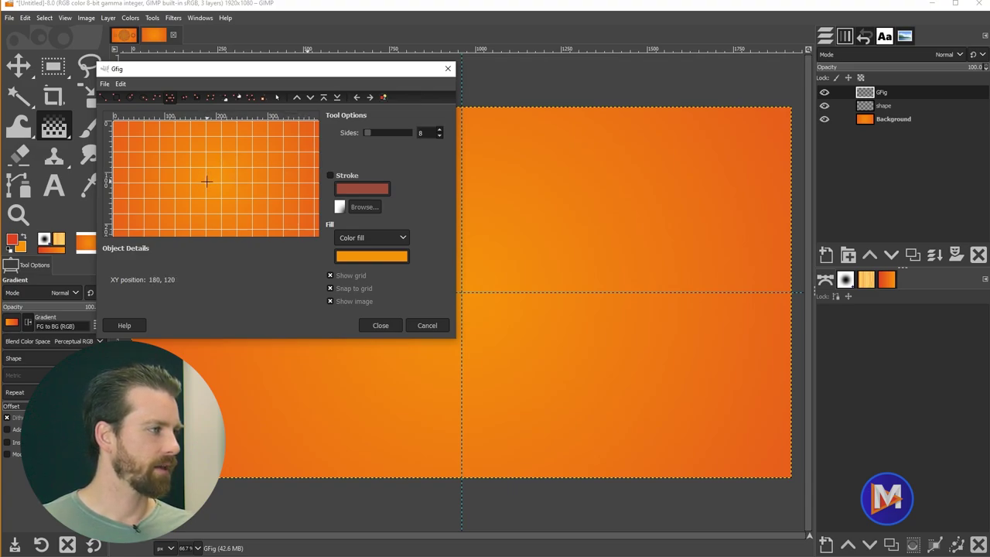
left_click_drag(205, 183, 254, 182)
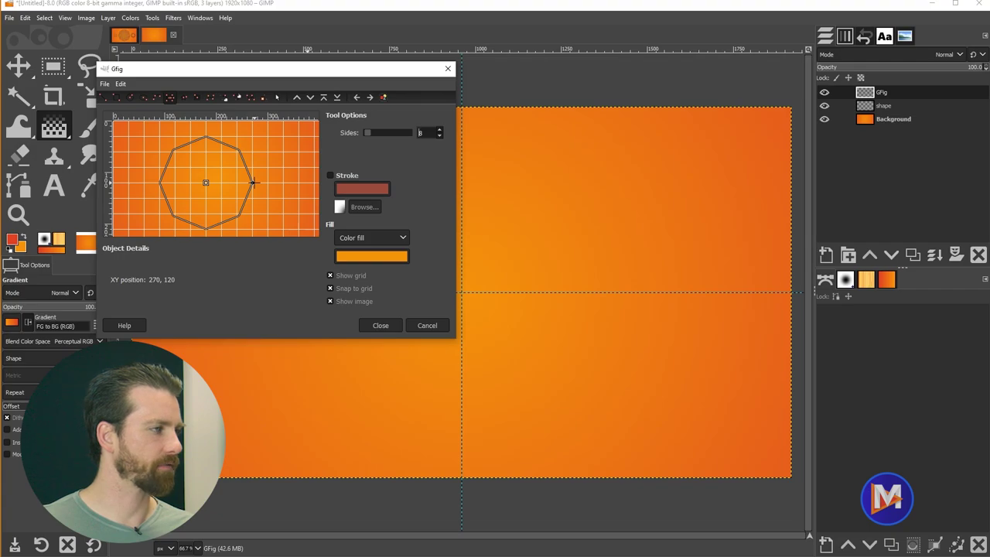
left_click_drag(258, 182, 257, 183)
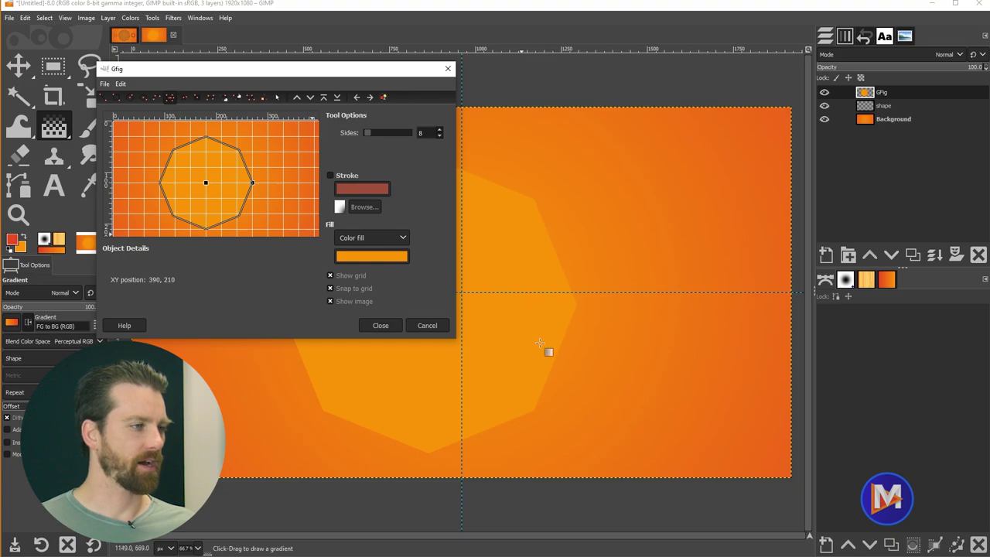
- Close Gfig, crop the GFig layer to content, and move the octagon onto the guide crossing
left_click(380, 326)
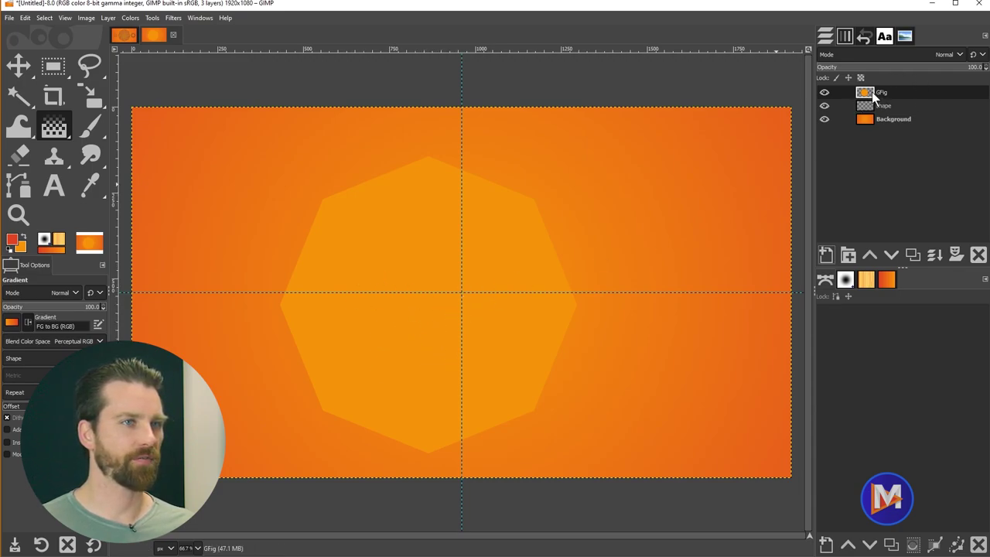
left_click(108, 19)
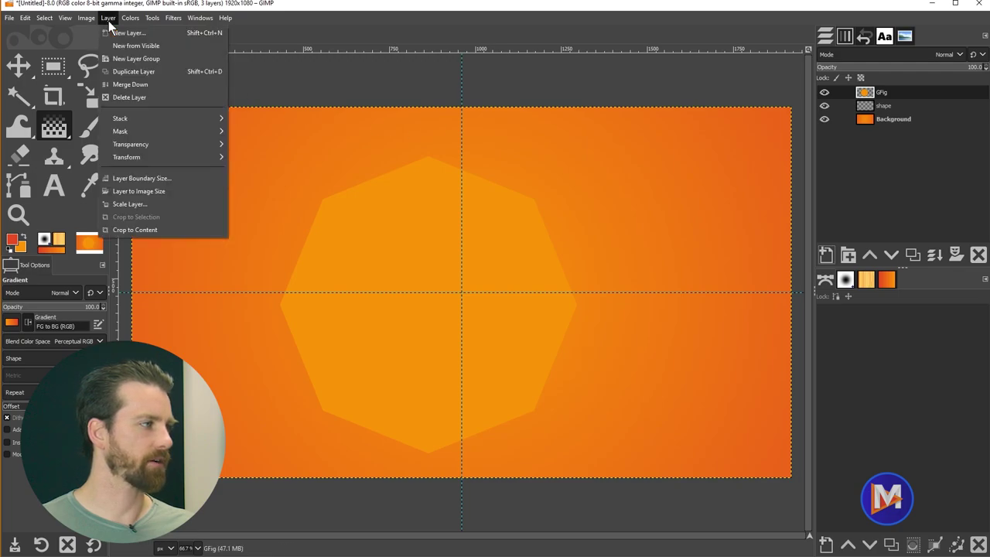
left_click(155, 229)
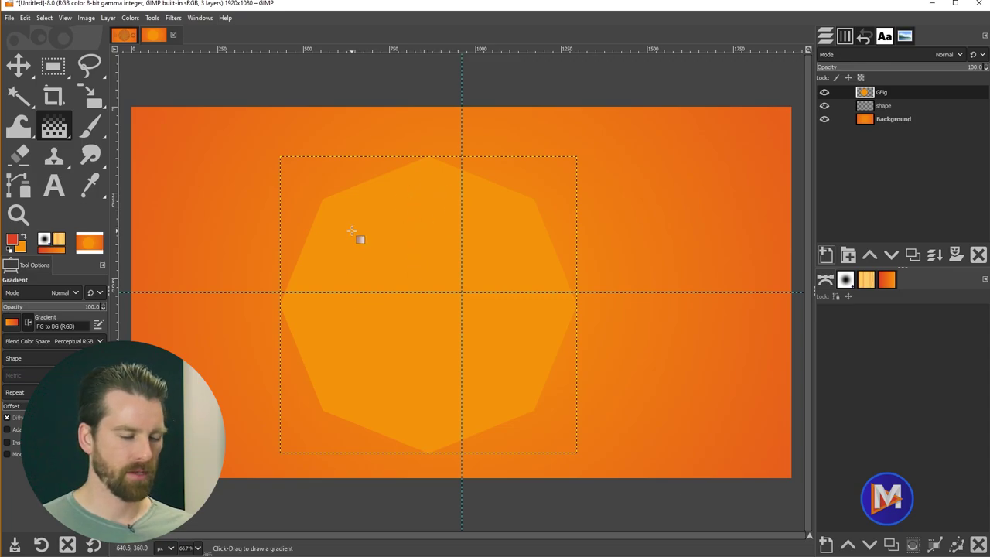
key("m")
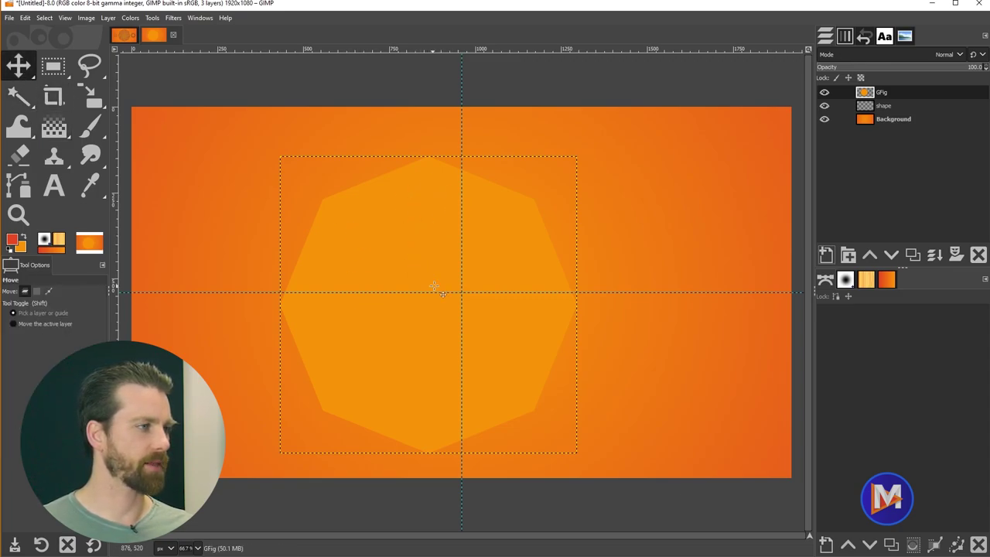
left_click_drag(421, 265, 459, 258)
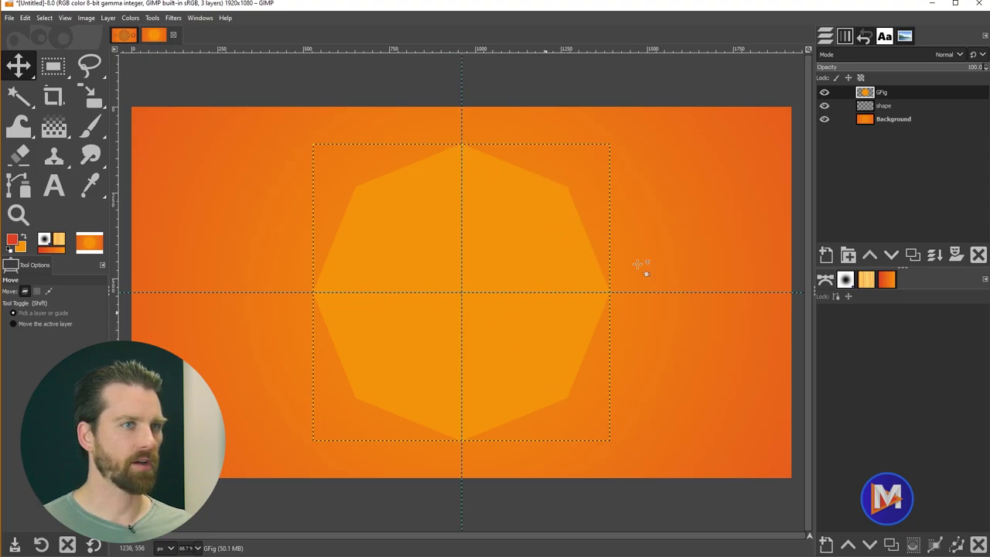
- Turn the octagon's alpha into a selection, save it as a path, then select none
left_click(866, 93, "alt")
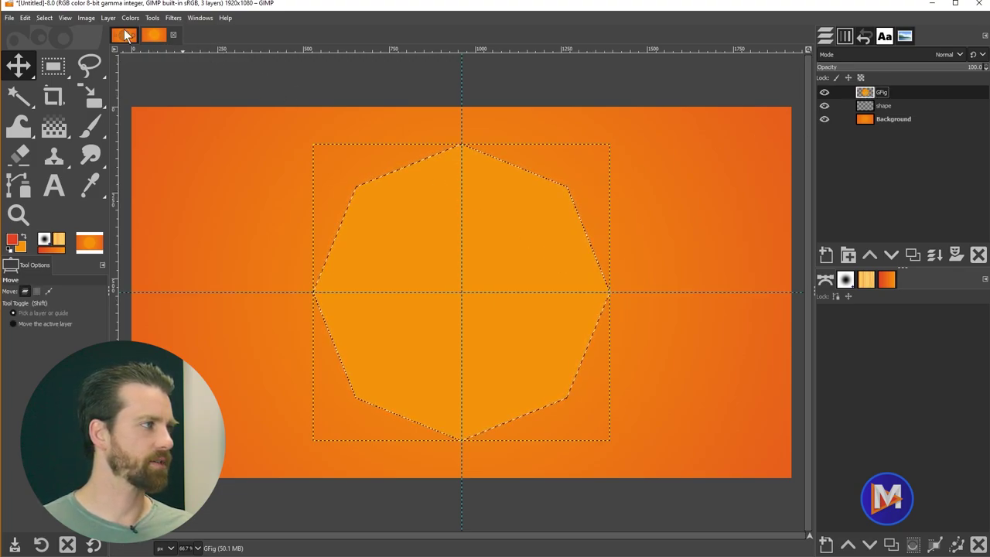
left_click(107, 18)
mouse_move(145, 144)
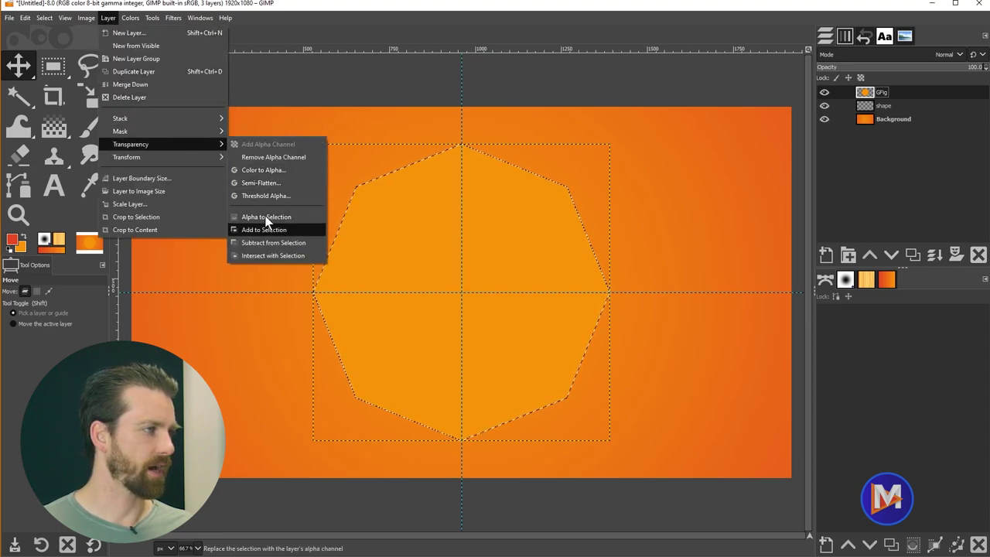
left_click(511, 29)
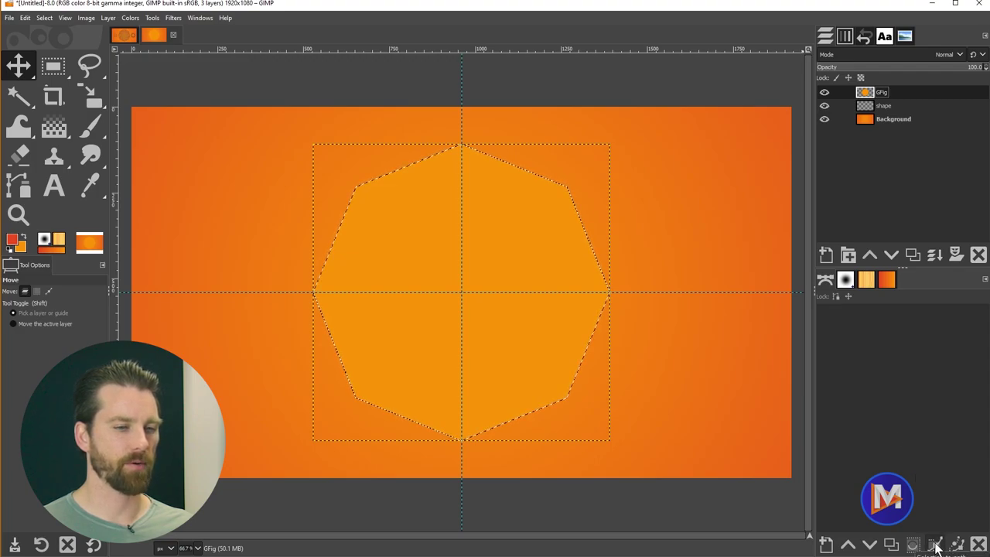
left_click(936, 546)
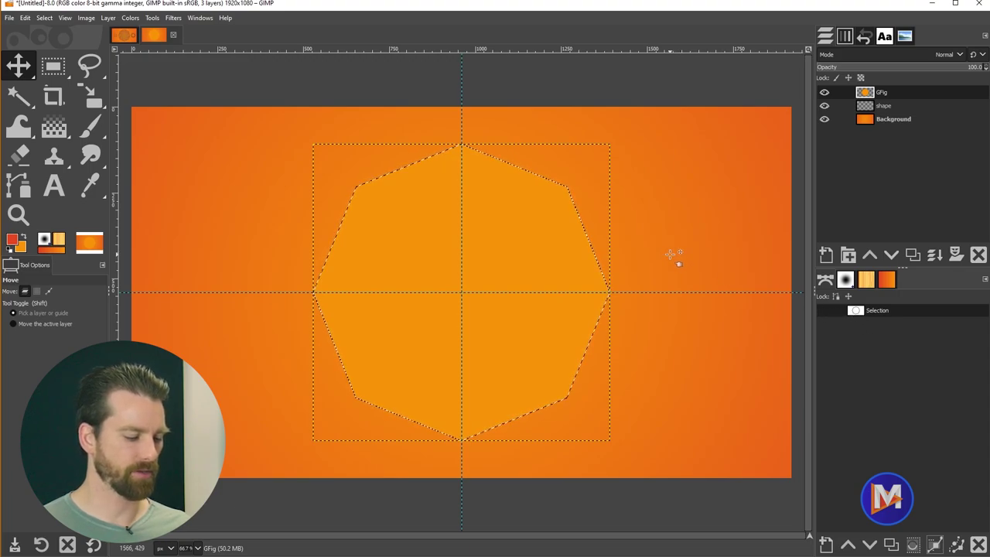
key("ctrl+shift+a")
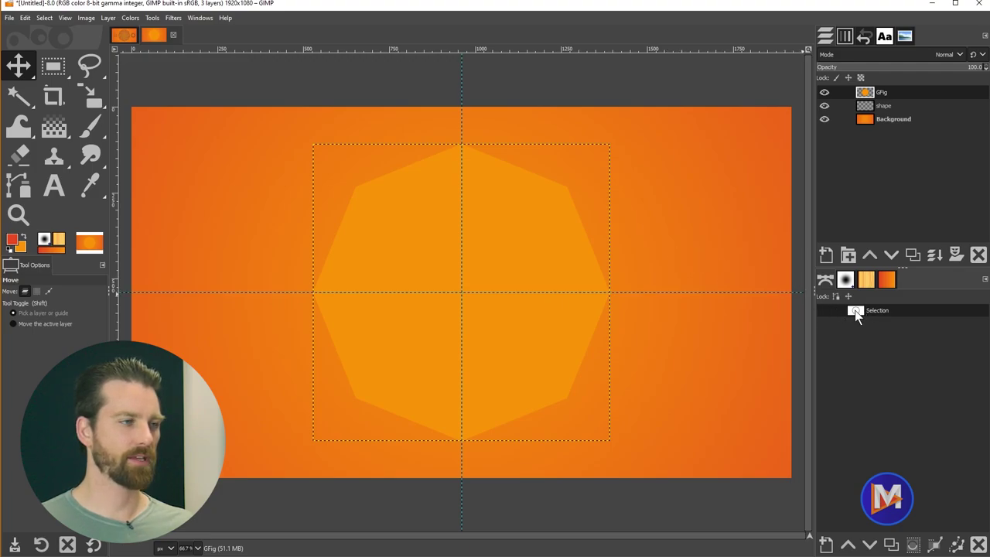
- Set the foreground colour to dark grey 353531
left_click(12, 245)
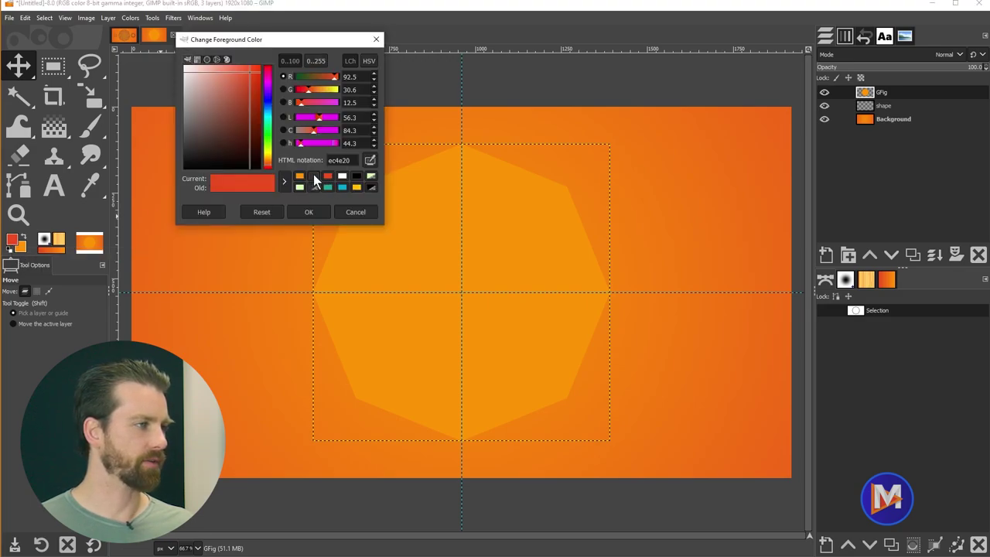
left_click(314, 175)
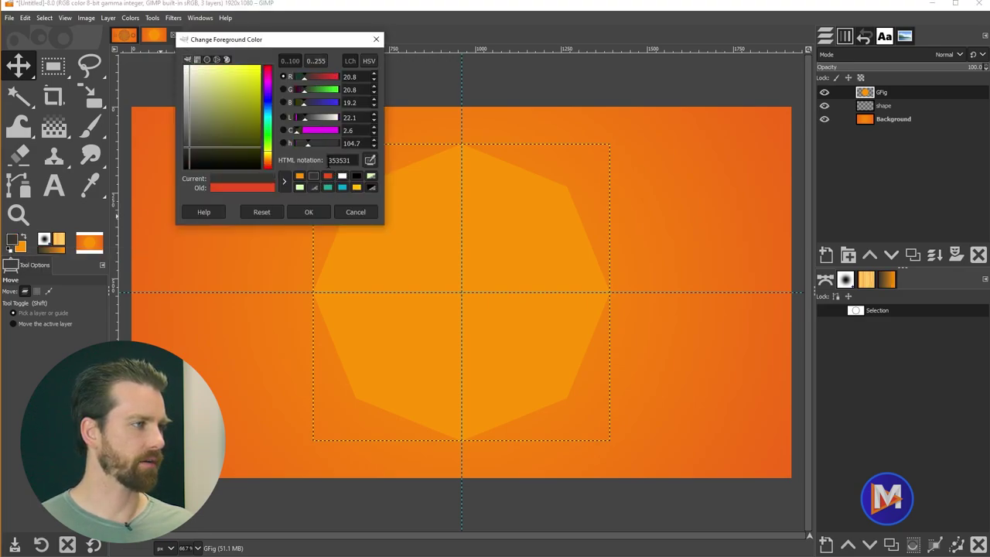
left_click_drag(328, 161, 353, 159)
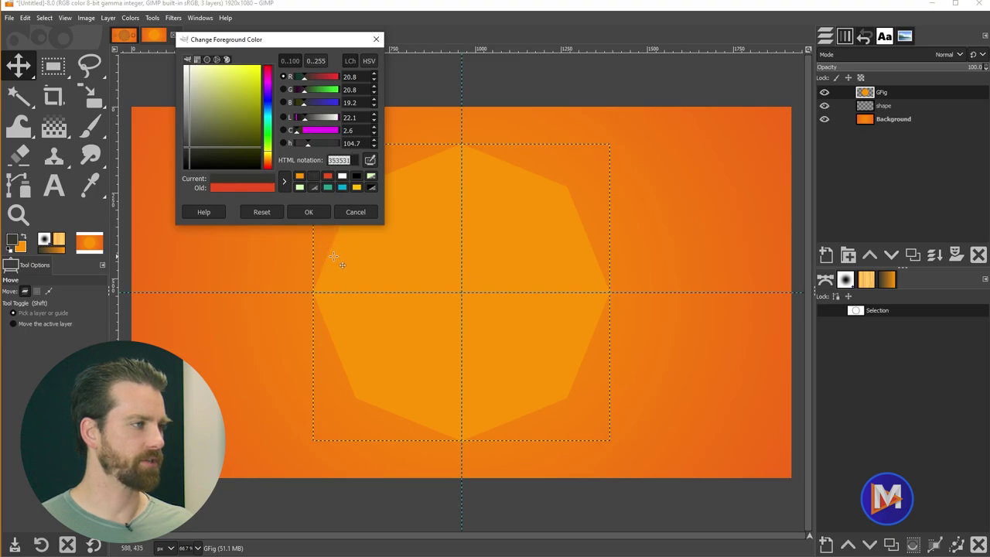
left_click(318, 211)
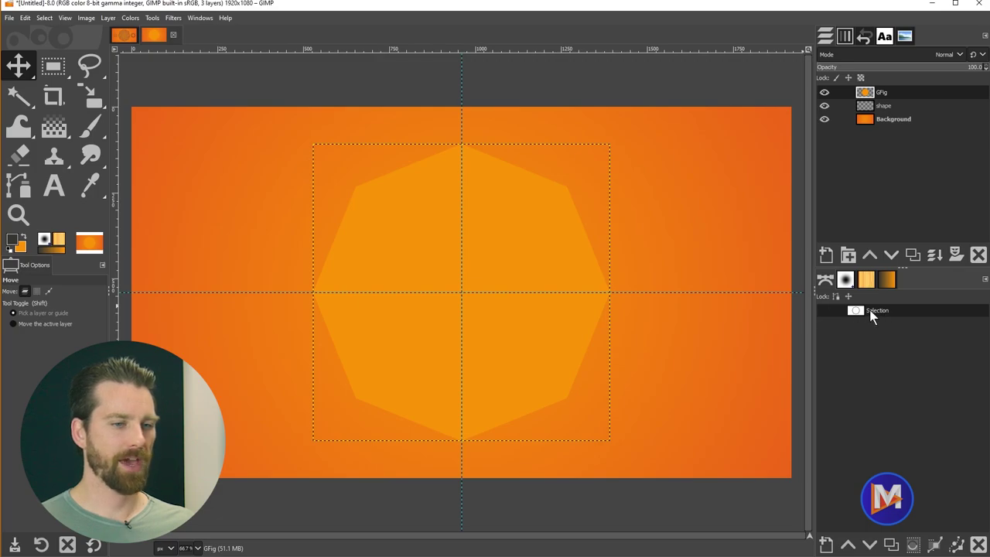
- Stroke the octagon path at 20 px on the shape layer and hide the GFig layer
left_click(870, 108)
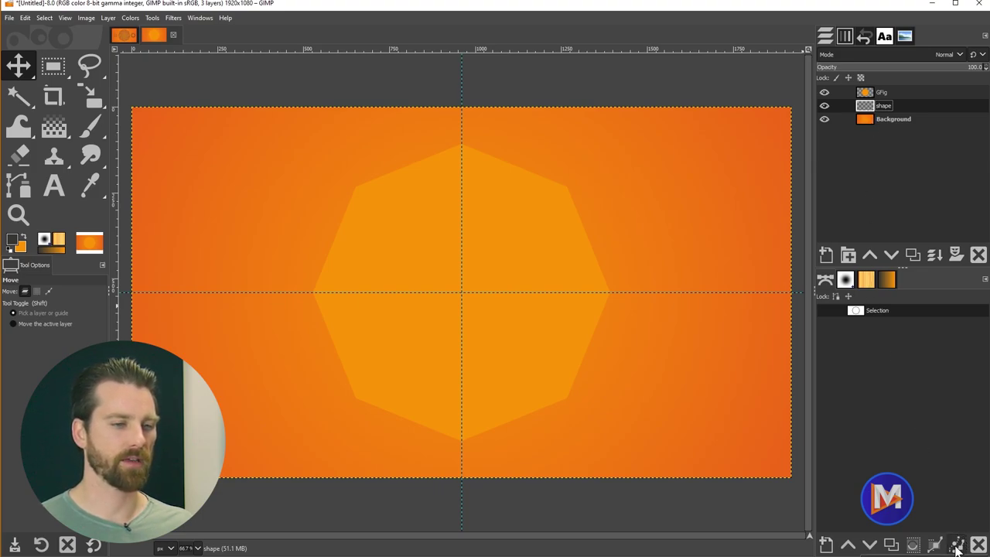
left_click(957, 546)
left_click_drag(894, 370, 763, 116)
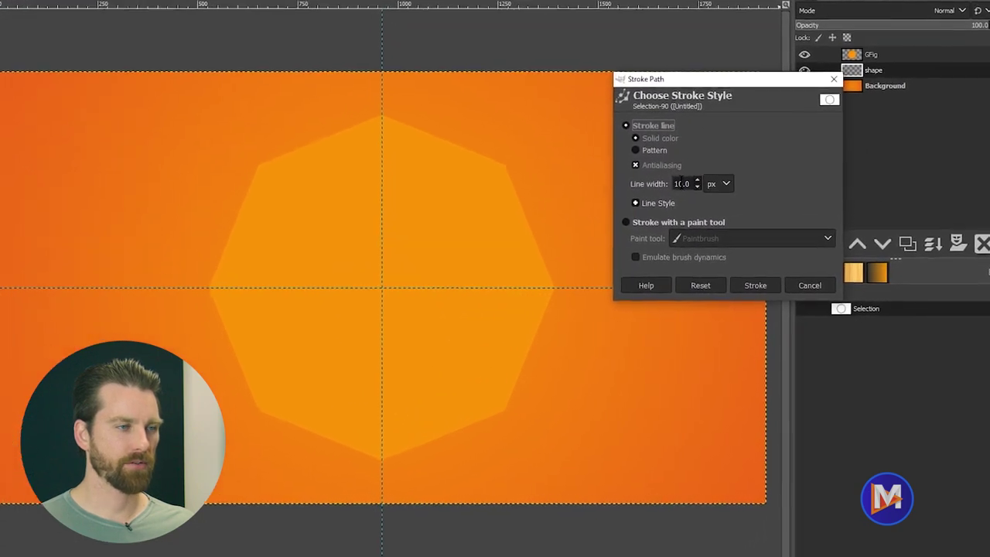
double_click(679, 183)
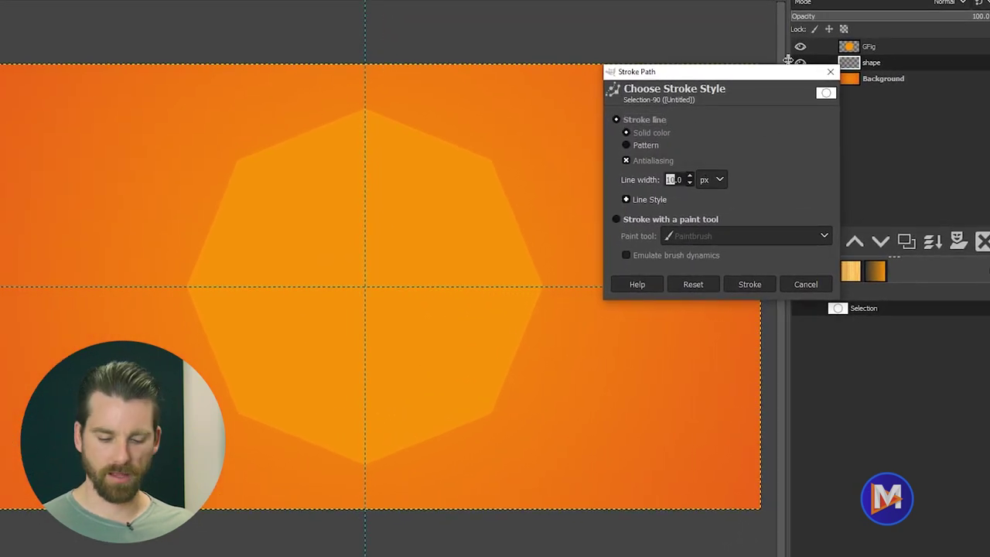
type("20")
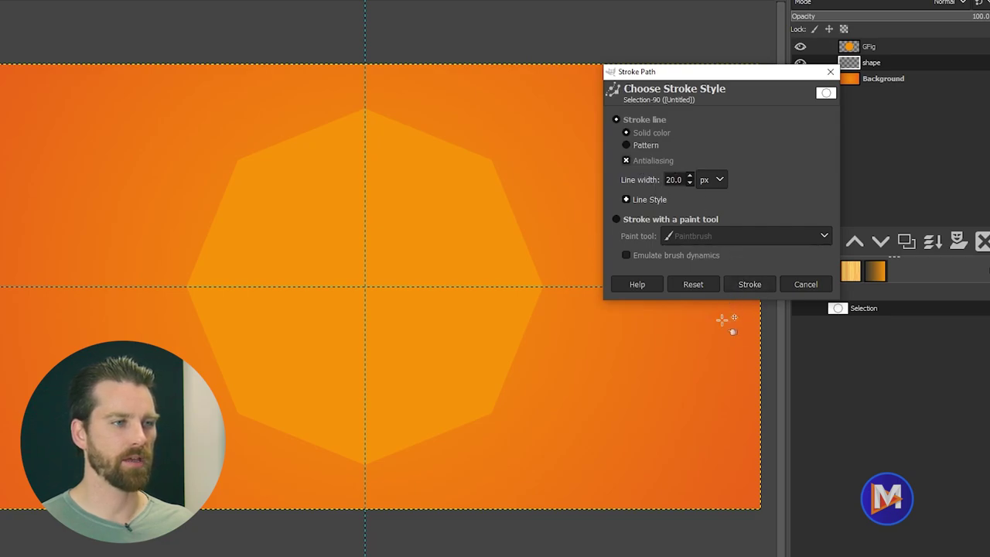
left_click(749, 284)
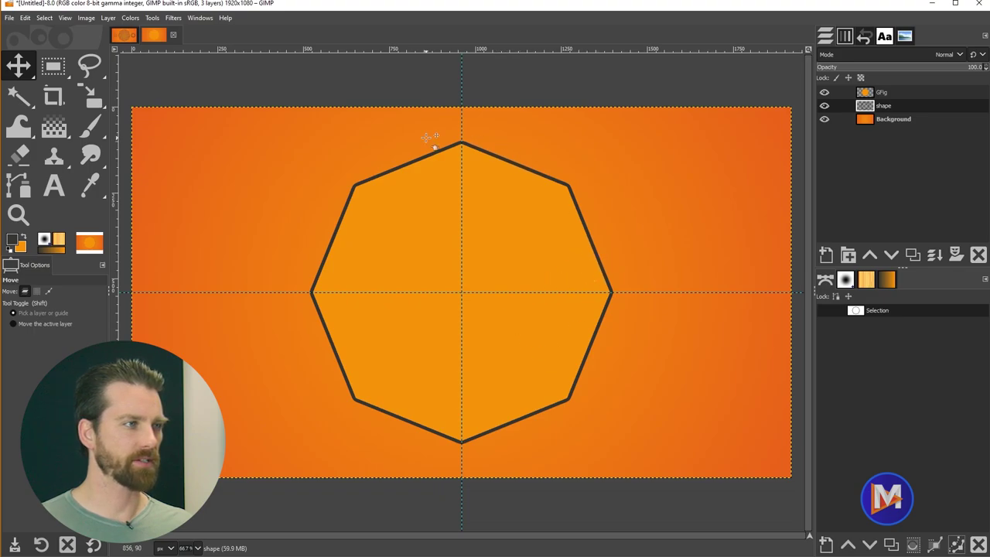
left_click(824, 92)
key("shift+ctrl+f")
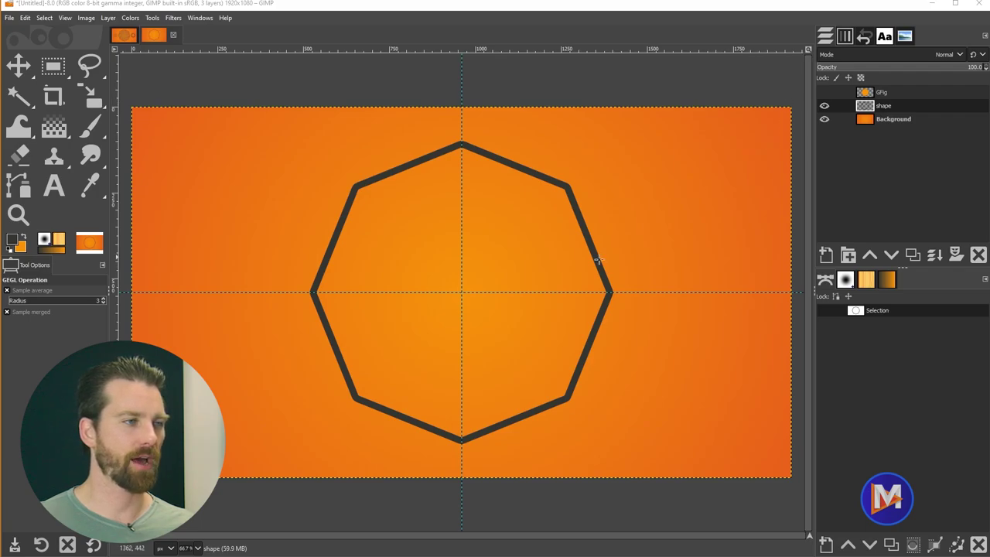
- Crop the shape layer to its octagon content, then launch Recursive Transform by searching 'recur'
left_click(108, 18)
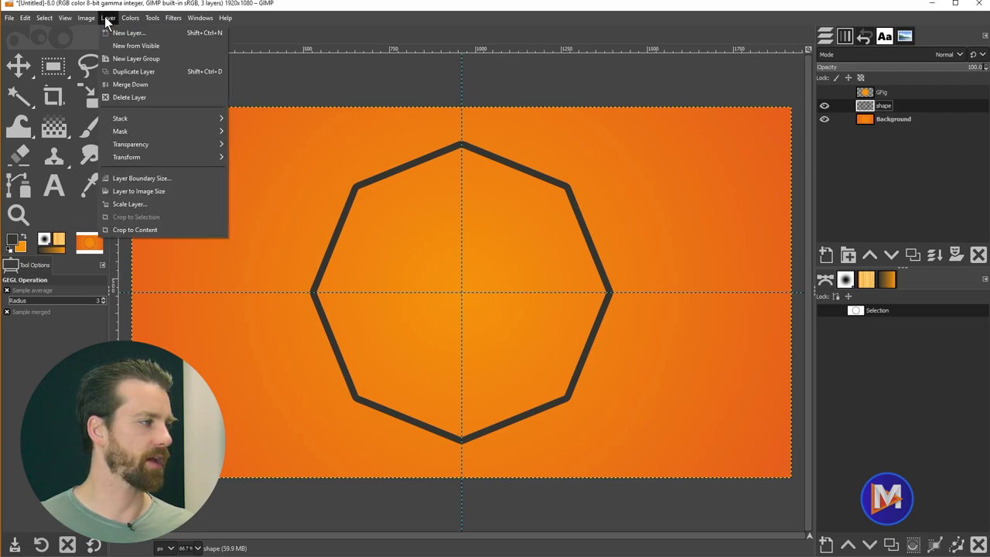
left_click(150, 231)
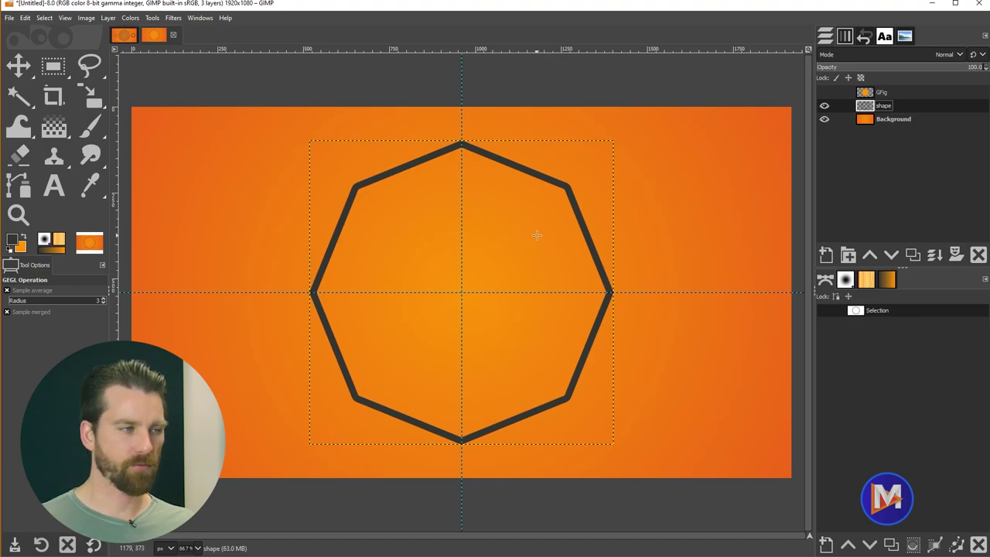
key("slash")
type("recur")
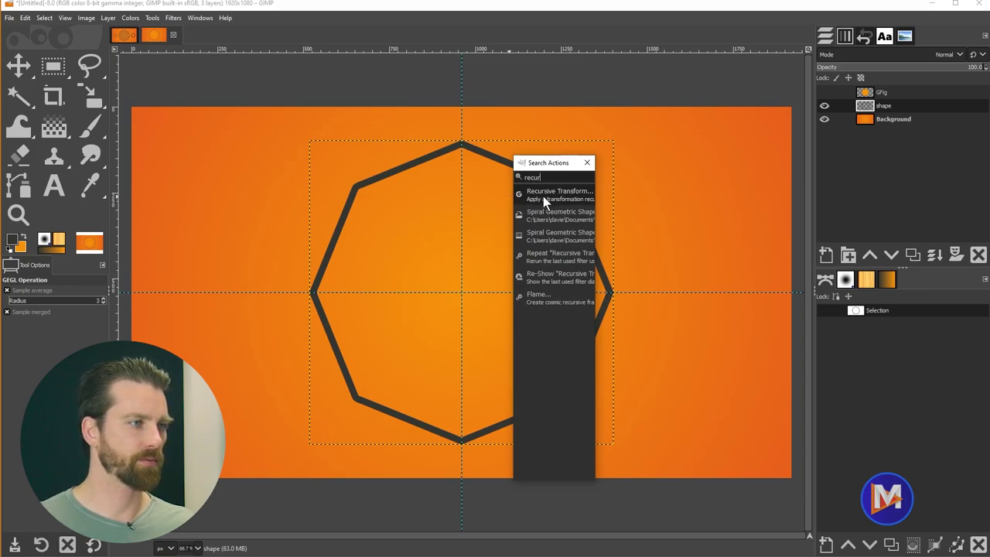
left_click(543, 195)
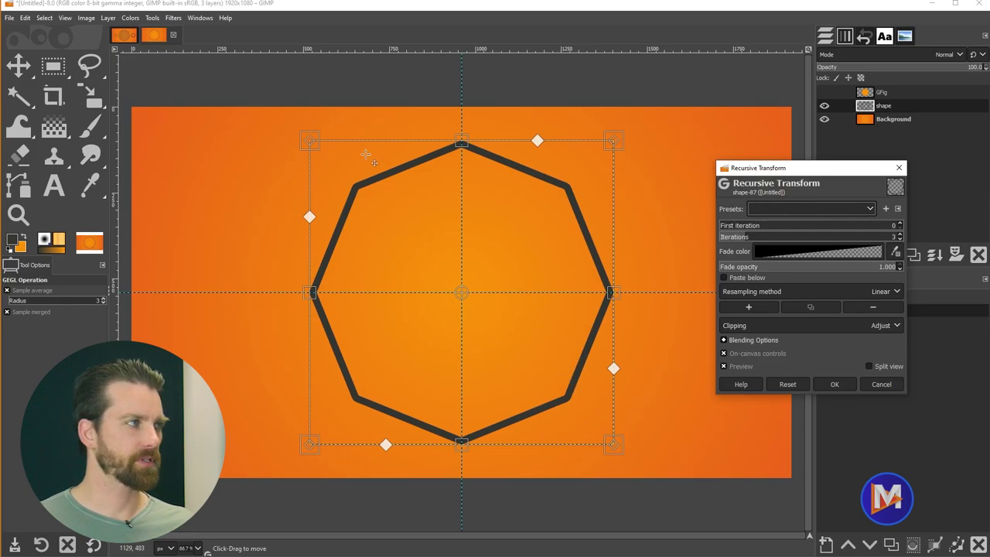
- Move the filter dialog aside and shrink the copies into three nested octagon outlines
left_click(224, 18)
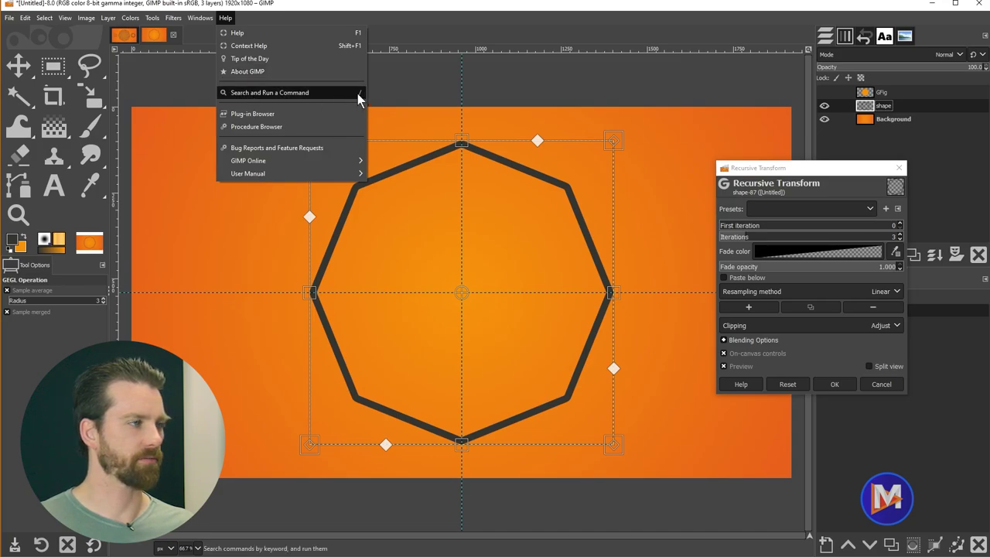
left_click(788, 171)
left_click_drag(791, 173, 717, 180)
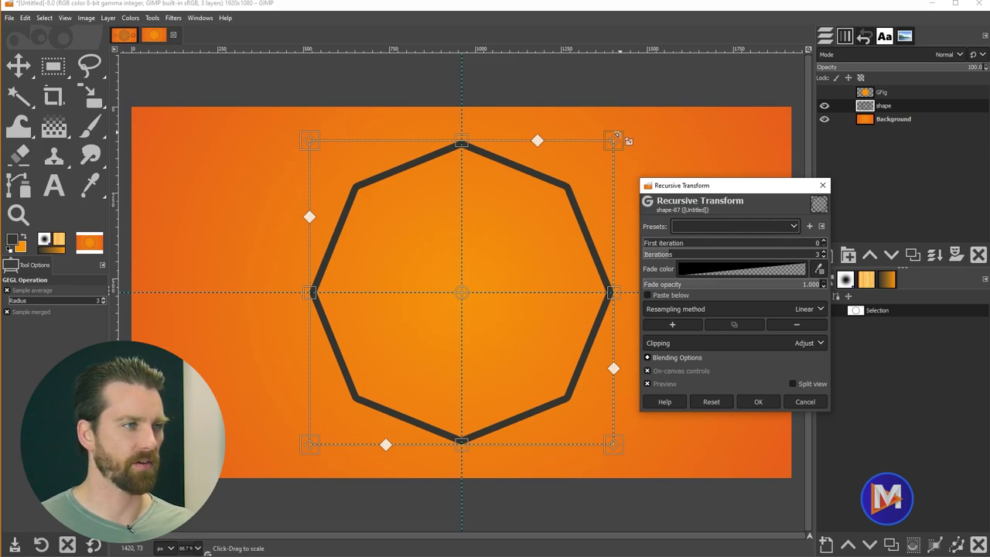
left_click_drag(617, 137, 565, 153)
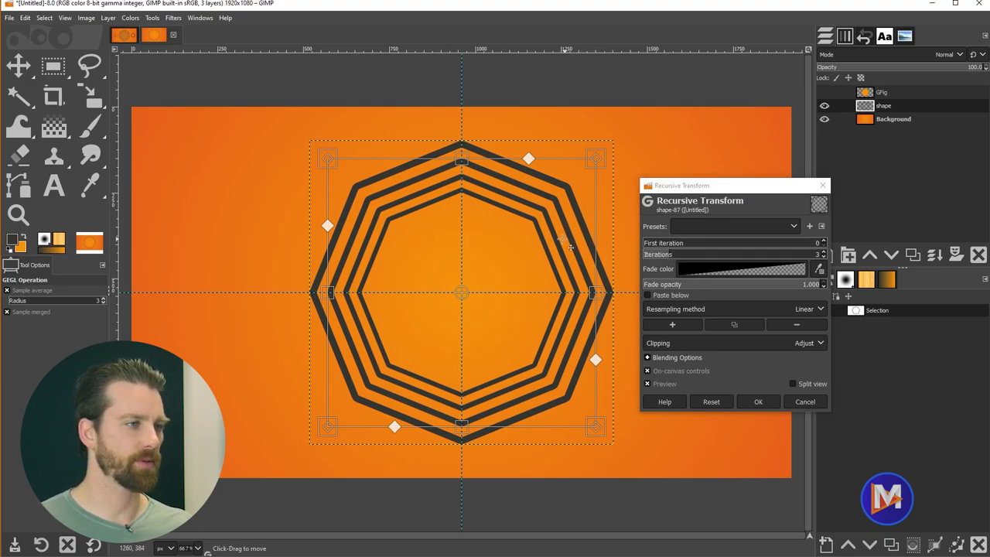
- Set Iterations to 20 and fine-tune the scale of the nested octagon copies
left_click_drag(671, 256, 871, 253)
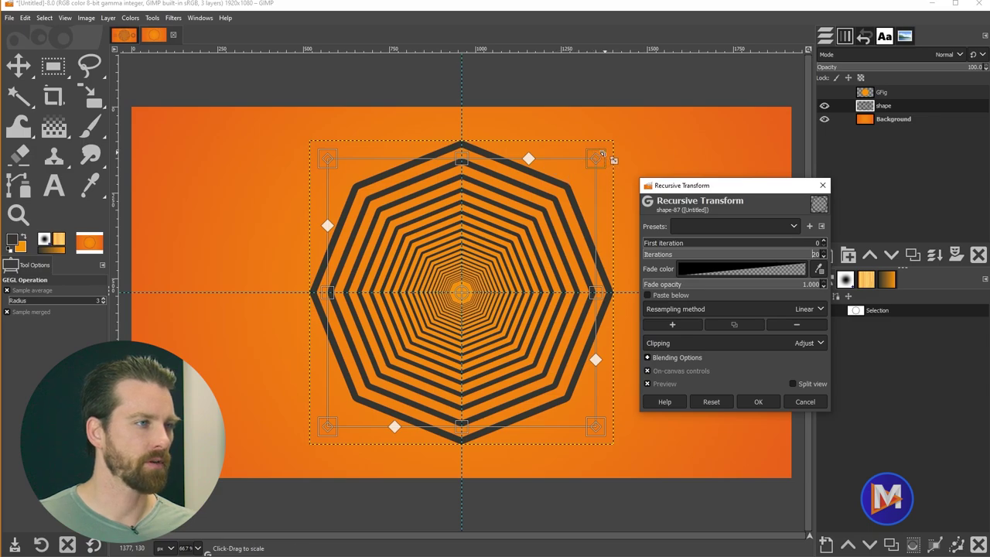
left_click_drag(596, 156, 584, 157)
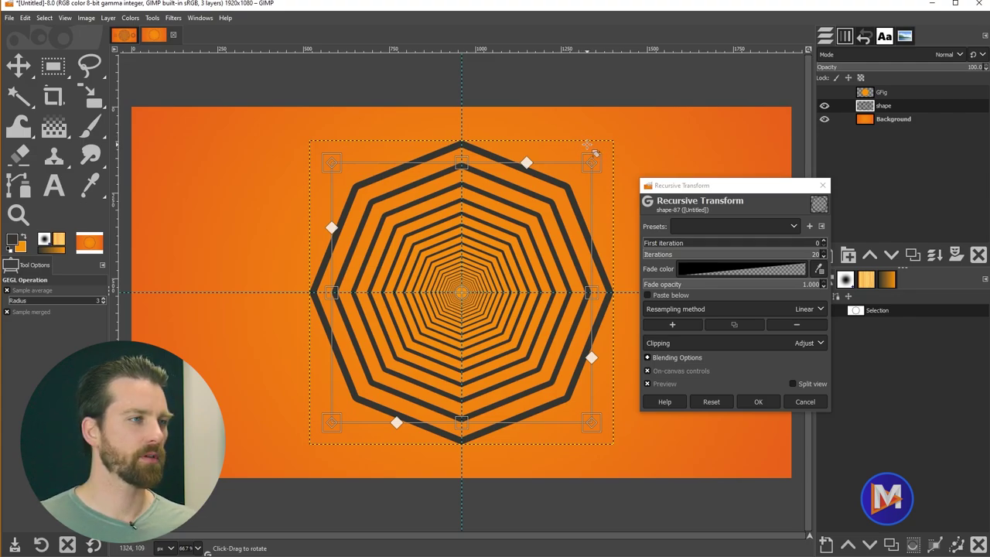
- Rotate the transform frame slightly clockwise so the 20 octagon rings twist into a spiral
left_click_drag(595, 153, 616, 173)
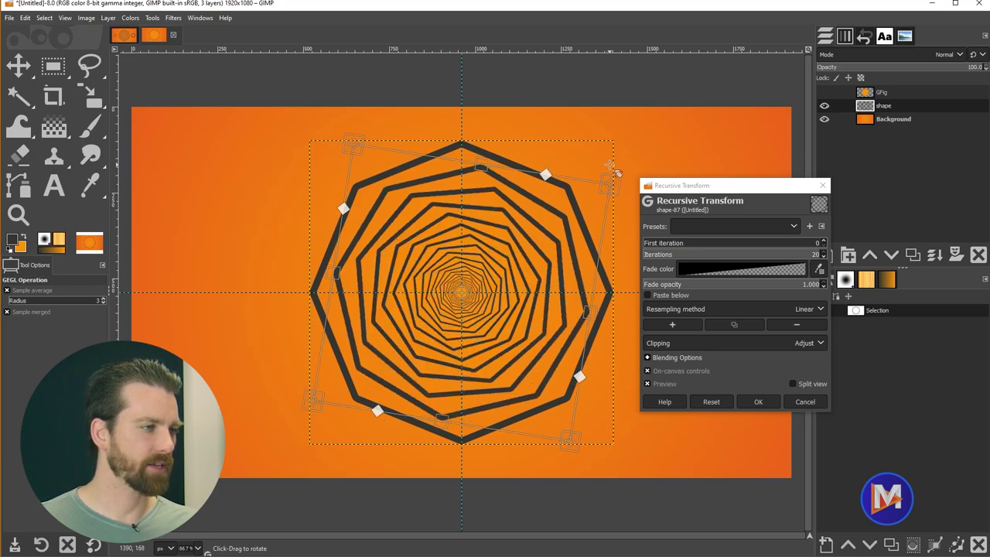
left_click_drag(609, 164, 608, 160)
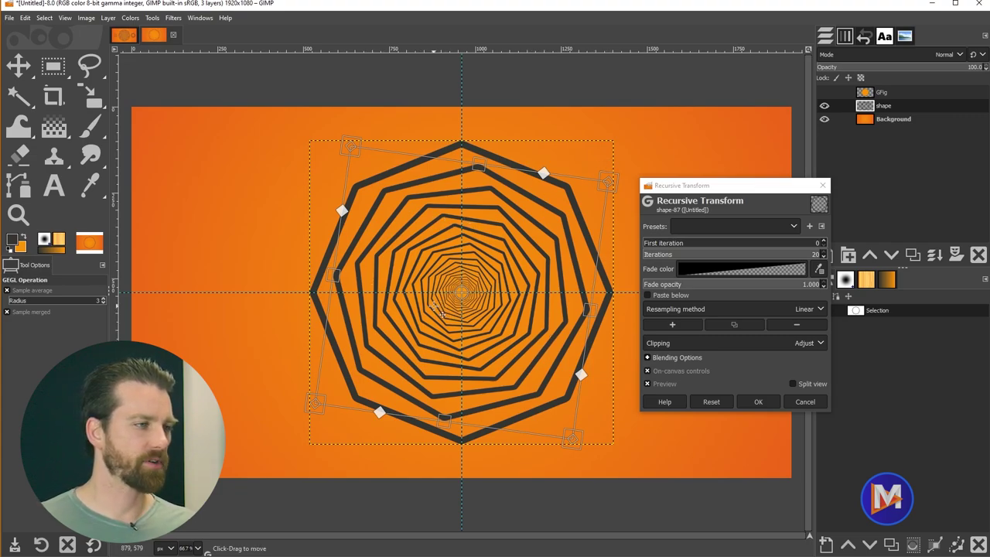
left_click(756, 268)
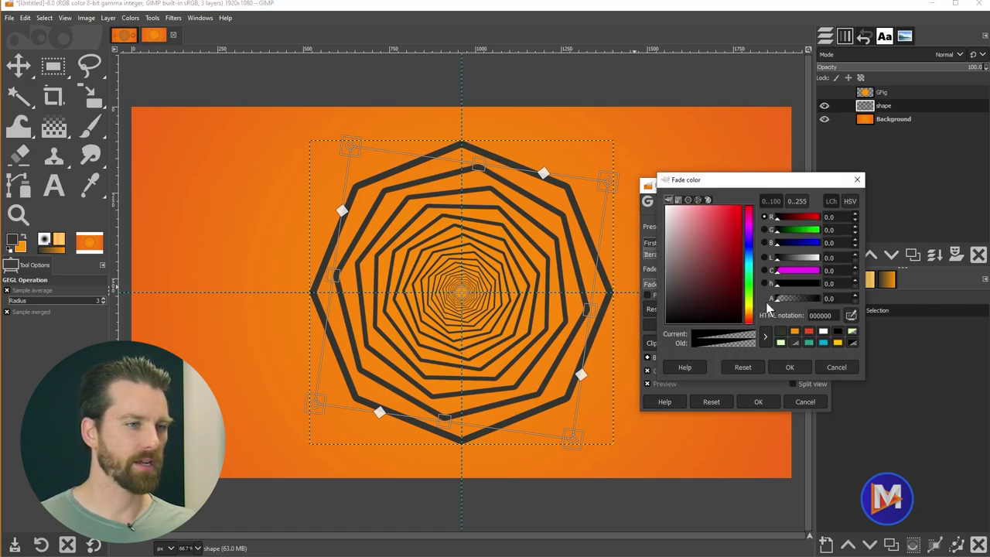
left_click(810, 333)
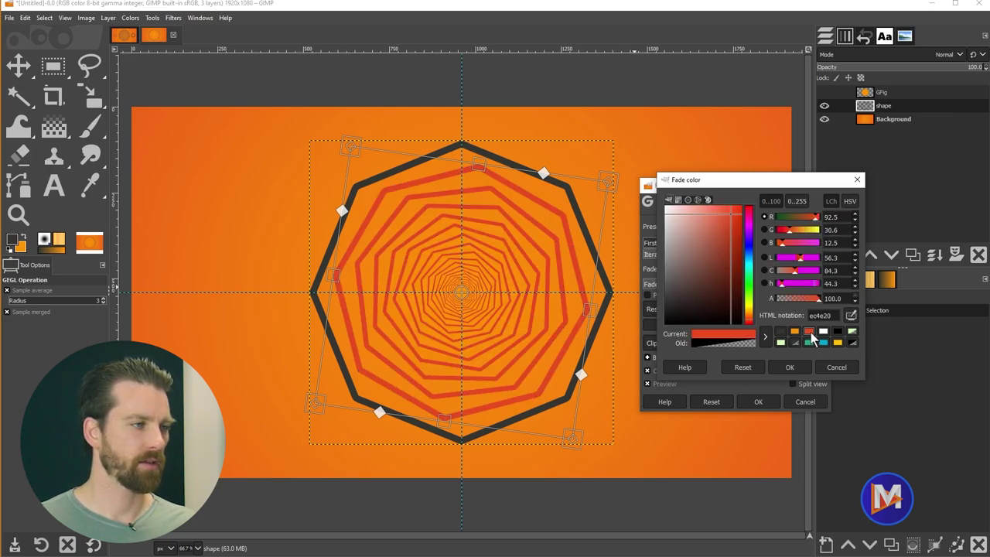
left_click_drag(819, 301, 783, 301)
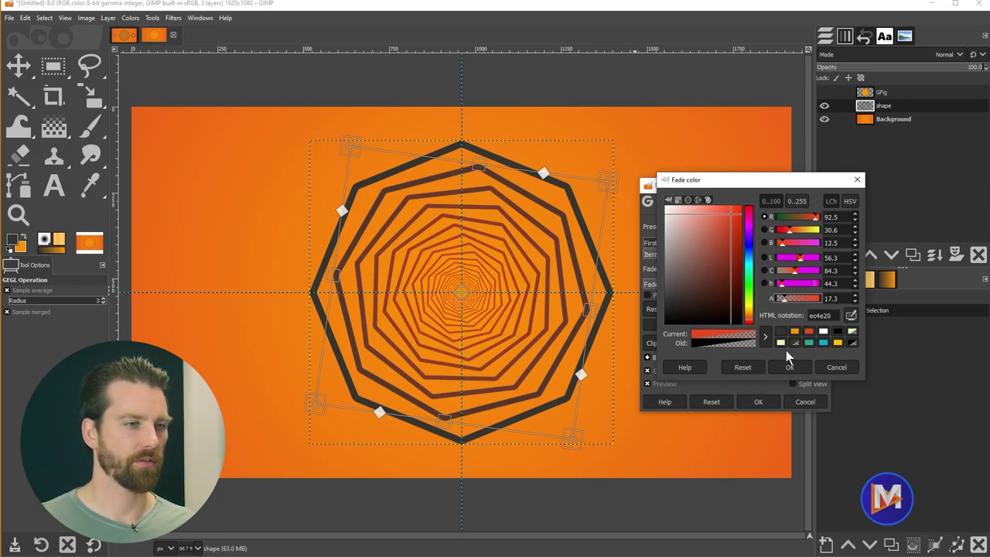
left_click(824, 333)
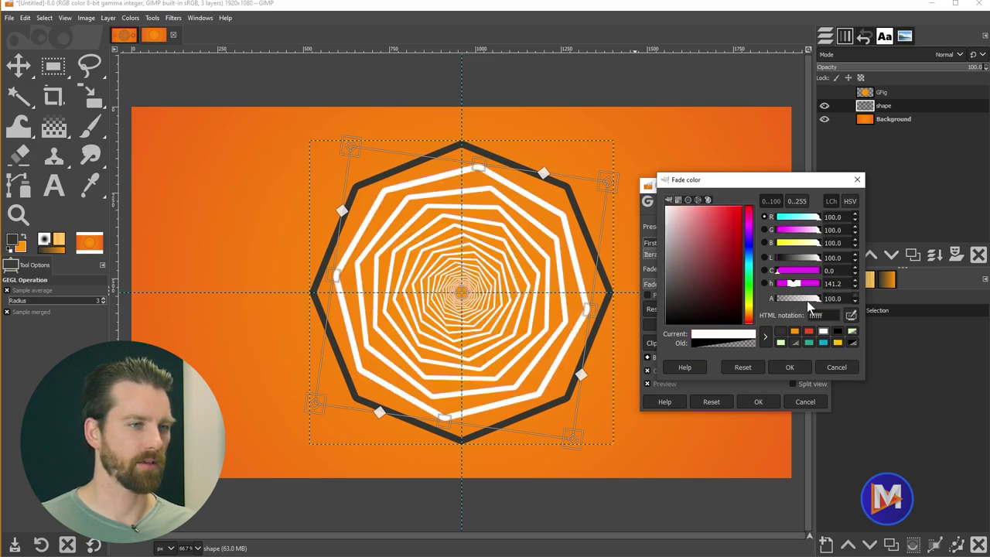
left_click(790, 301)
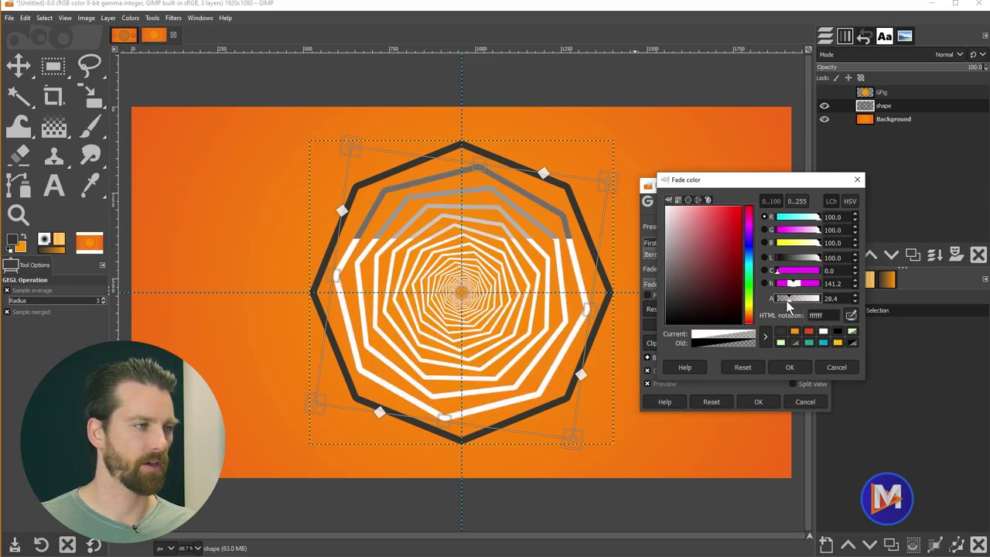
left_click(785, 301)
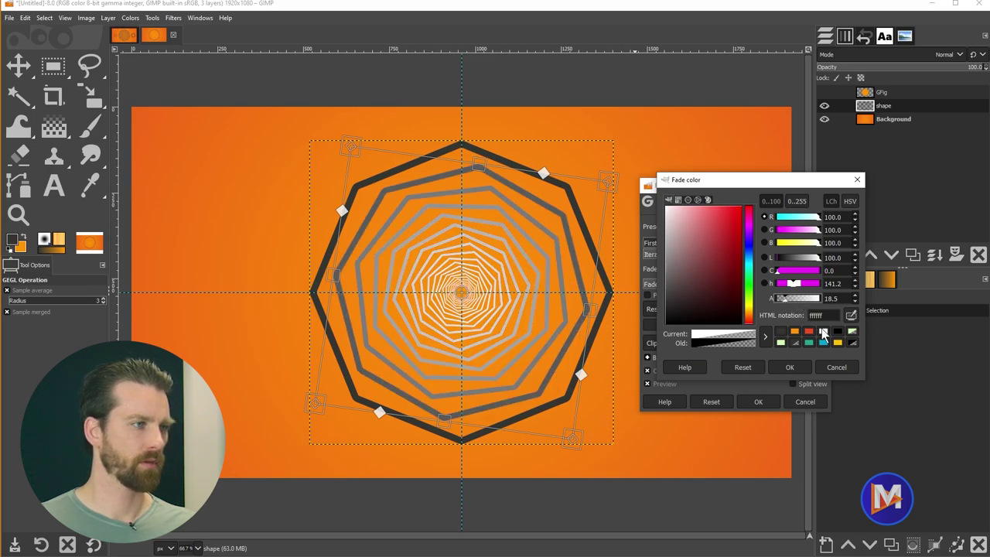
left_click(838, 368)
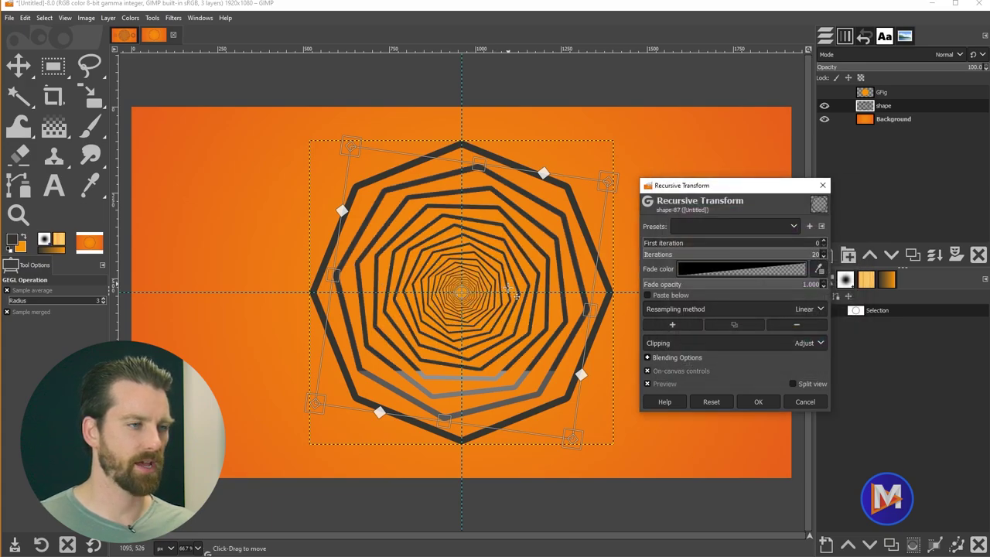
- Try a lower Fade opacity, return it to 1.000, and apply the Recursive Transform
mouse_move(801, 285)
left_mouse_down()
mouse_move(755, 284)
mouse_move(786, 283)
left_mouse_up()
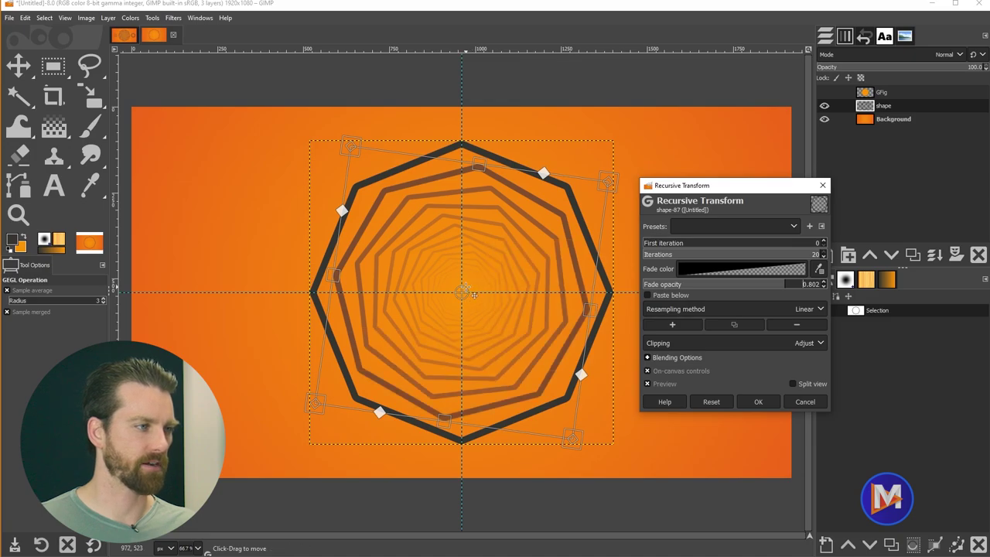
left_click_drag(809, 284, 822, 284)
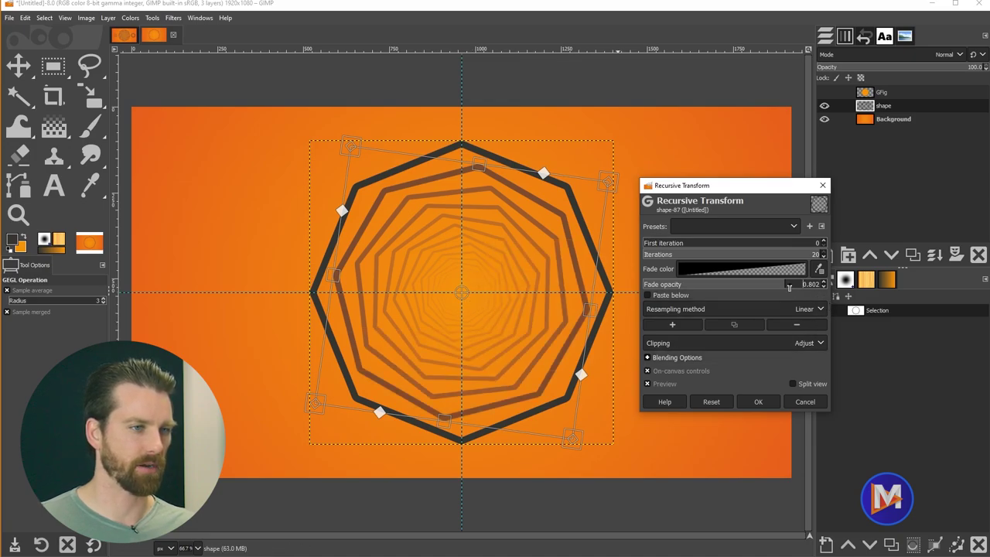
left_click(758, 401)
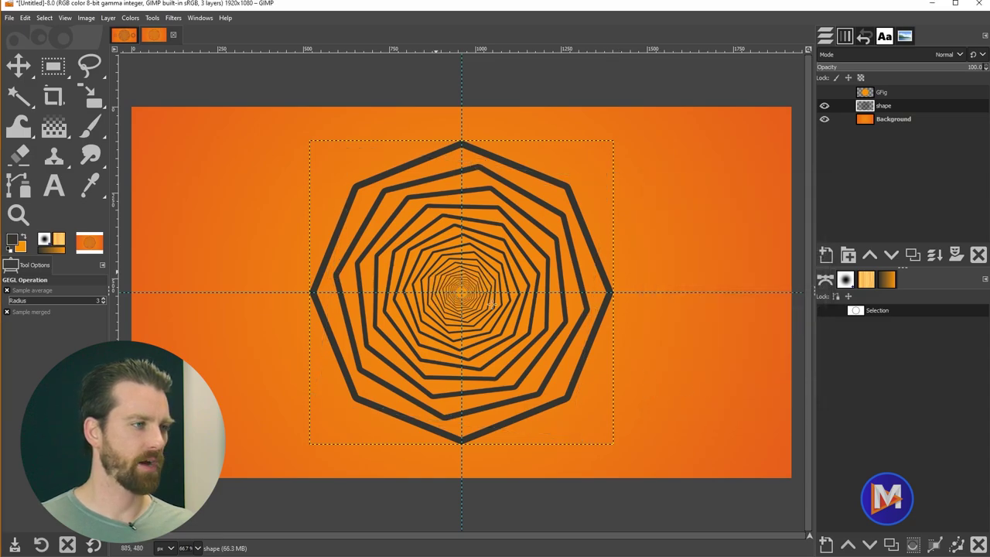
- Toggle the shape layer's visibility to compare, leaving the octagon spiral hidden
left_click(825, 106)
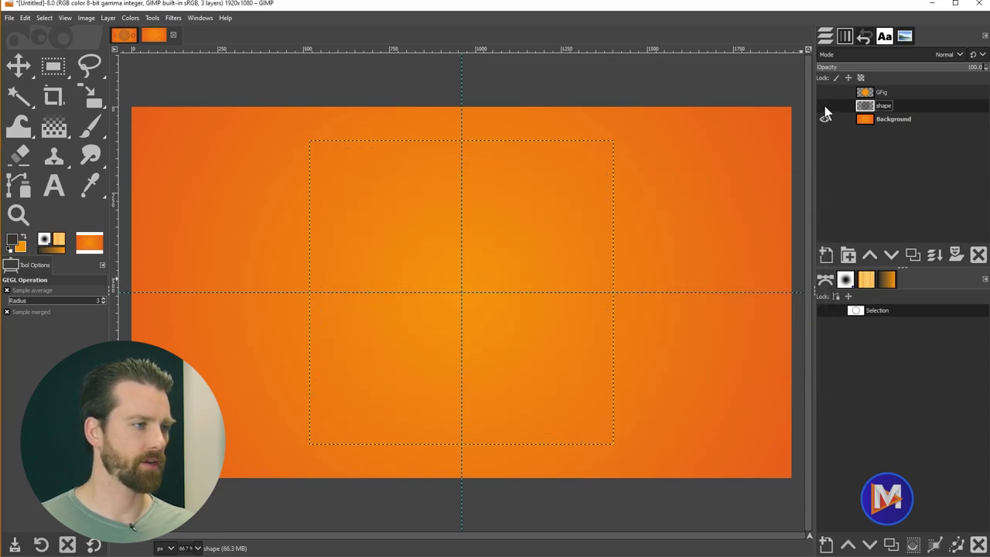
left_click(825, 106)
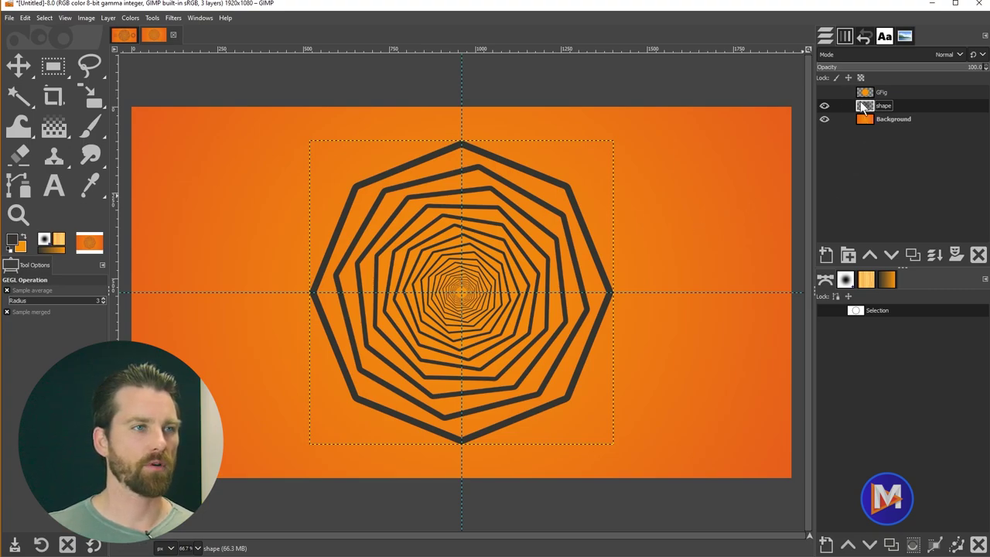
left_click(824, 107)
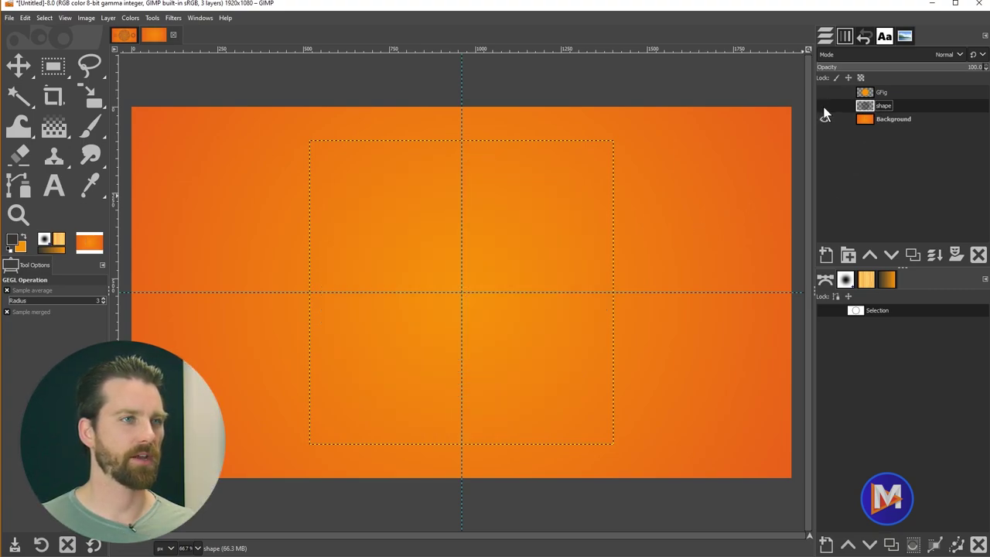
- Create a new transparent layer named 'circle'
left_click(826, 254)
type("circle")
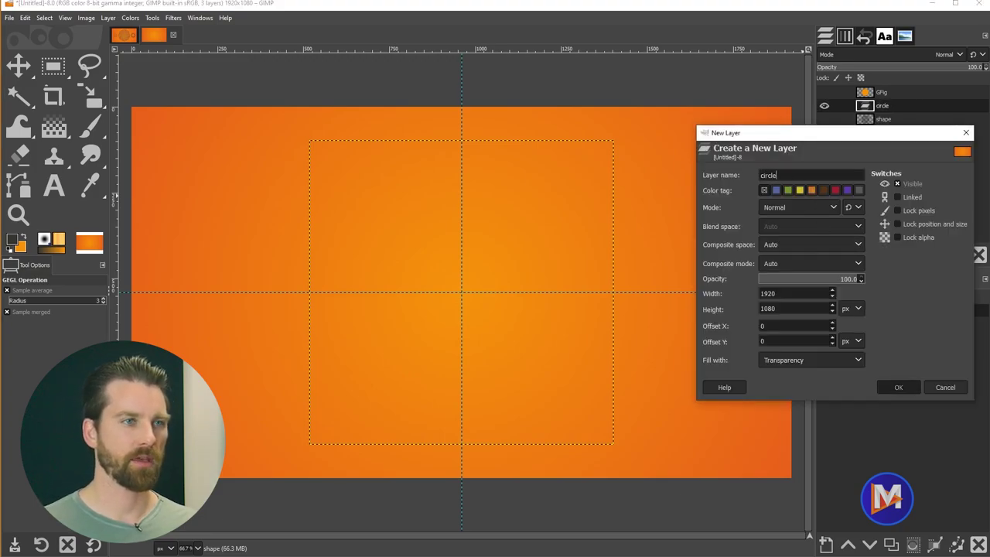
key("Return")
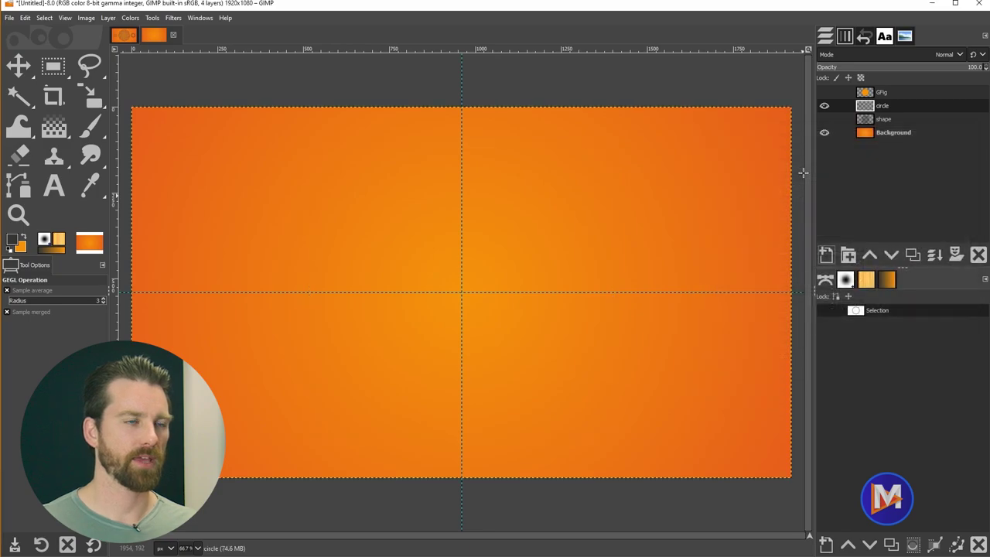
- Draw and position a circular elliptical selection centred on the canvas guide crossing
right_click(60, 68)
left_click(104, 97)
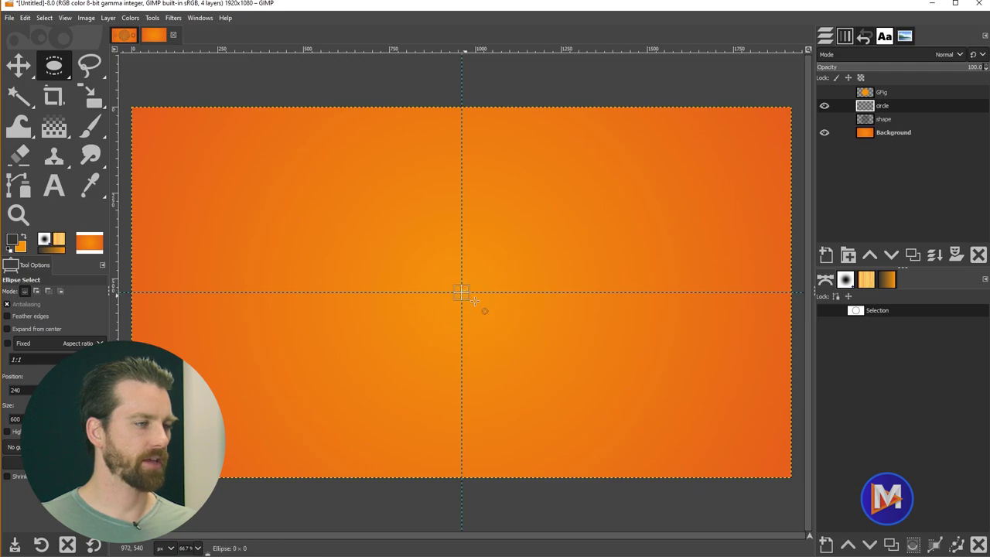
left_click_drag(465, 294, 613, 398)
mouse_move(511, 336)
left_mouse_down()
mouse_move(533, 335)
mouse_move(511, 335)
left_mouse_up()
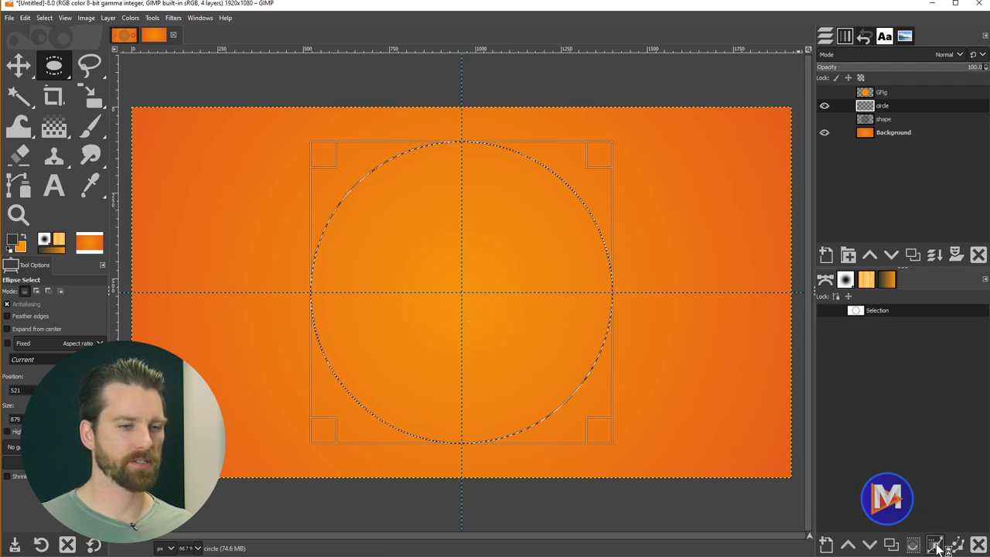
- Convert the circle selection to a path, deselect, and stroke the path at 20 px
left_click(913, 545)
key("ctrl+shift+a")
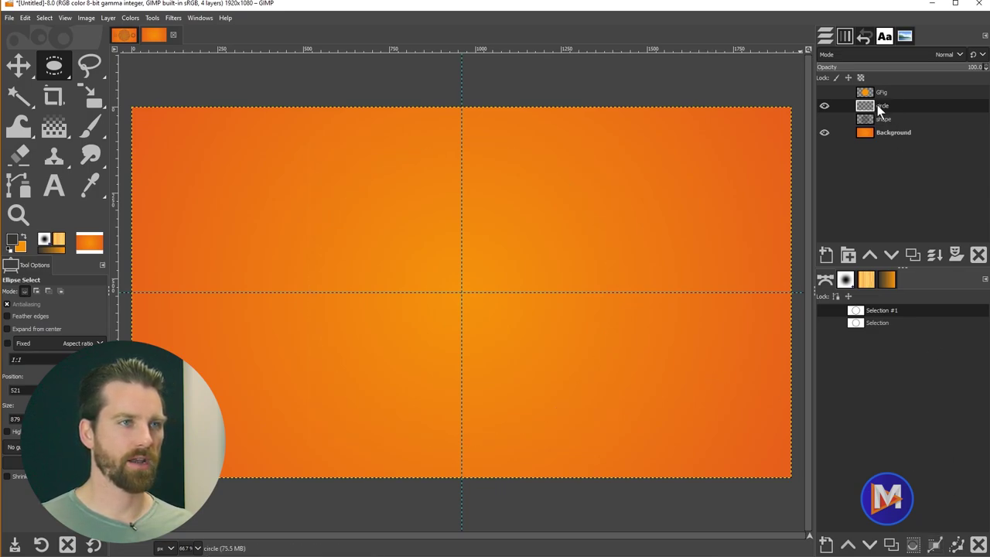
left_click(957, 544)
left_click_drag(888, 371, 754, 184)
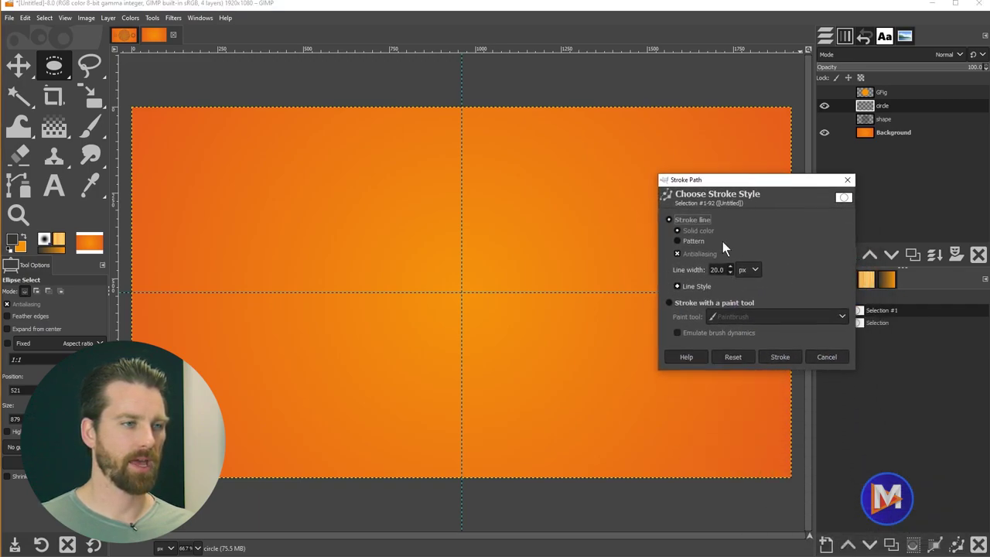
left_click(788, 357)
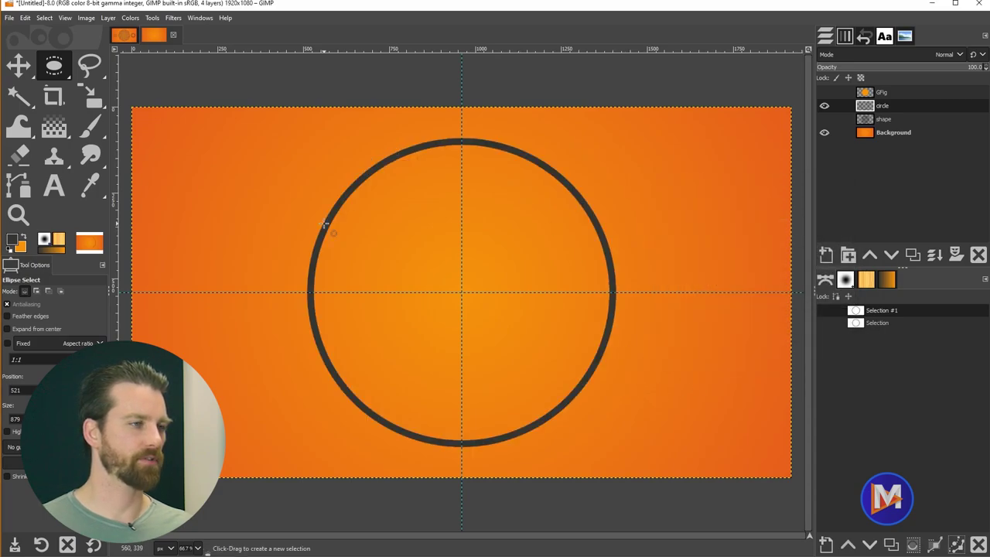
- Switch to Rectangle Select in Replace mode
left_click(53, 66)
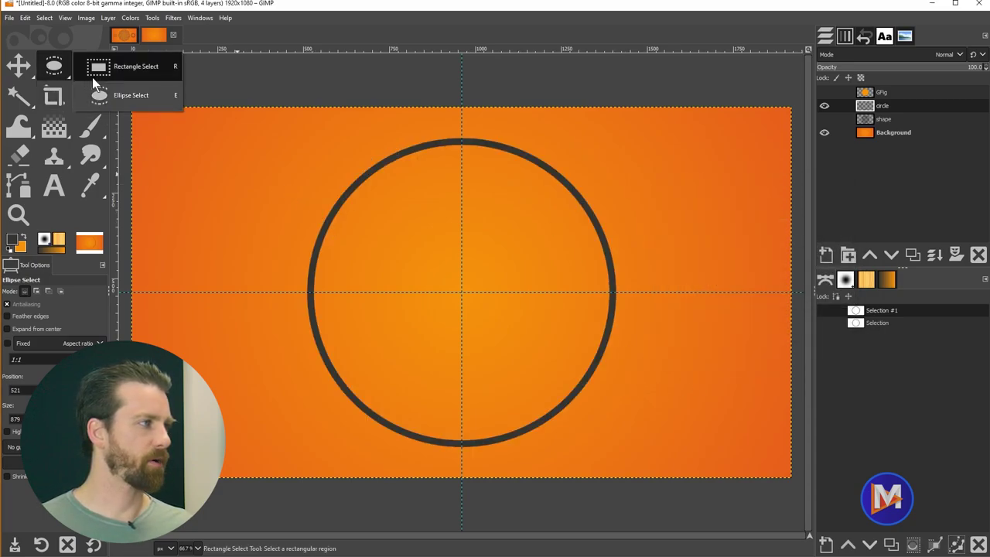
left_click(97, 70)
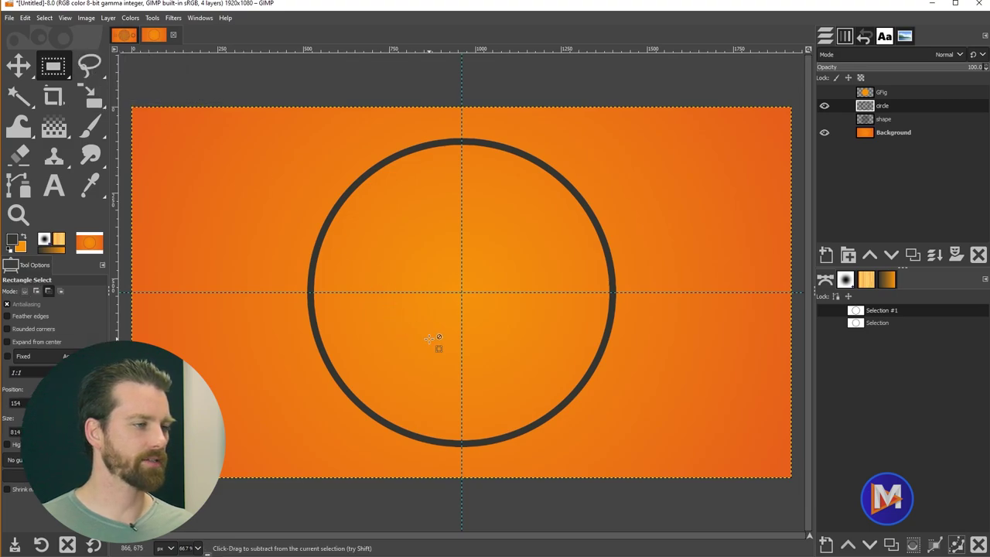
left_click(24, 291)
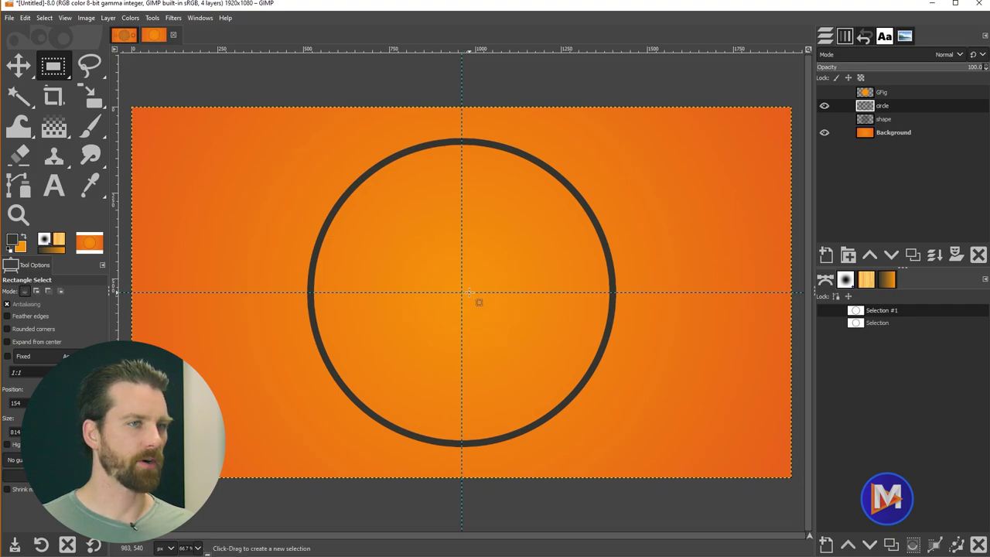
- Create a new transparent layer named 'square'
left_click(826, 255)
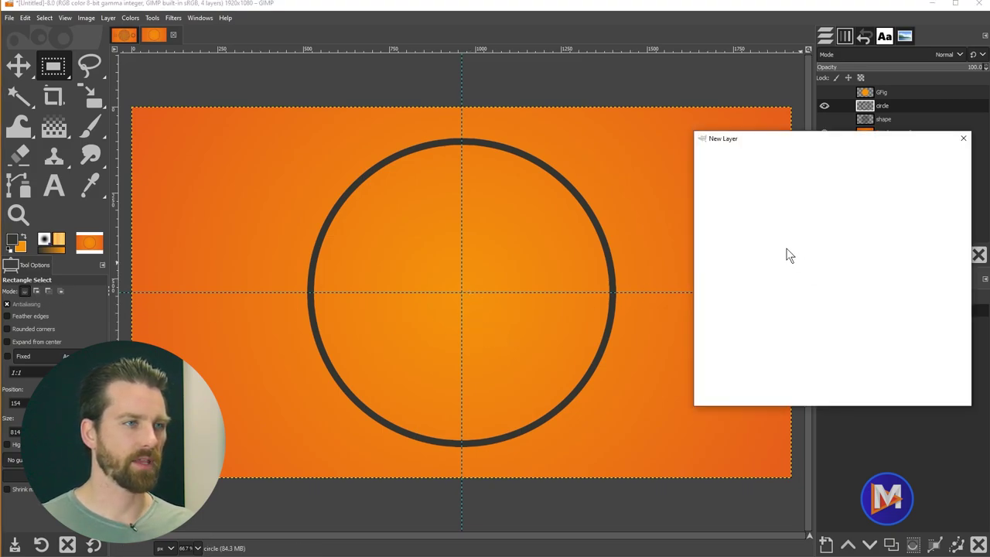
type("square")
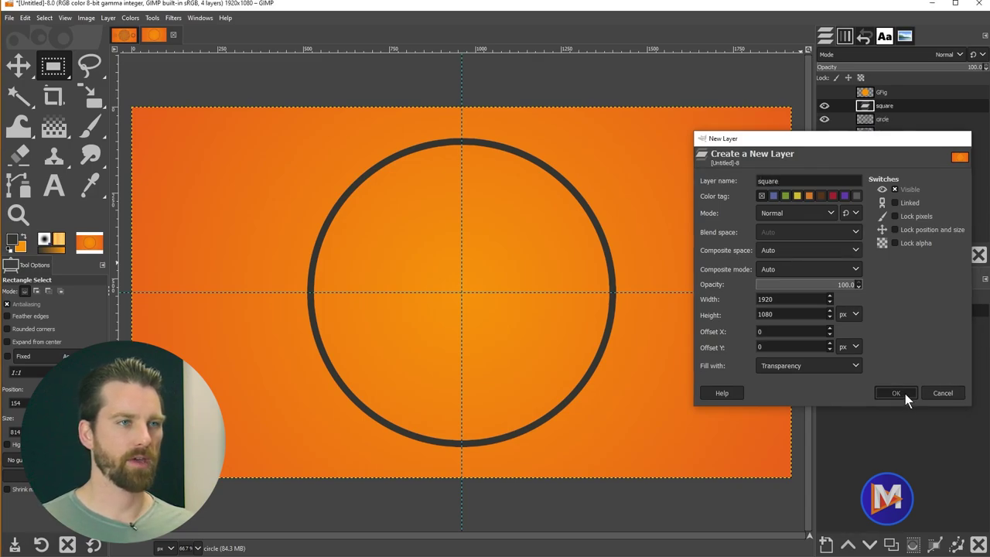
left_click(905, 393)
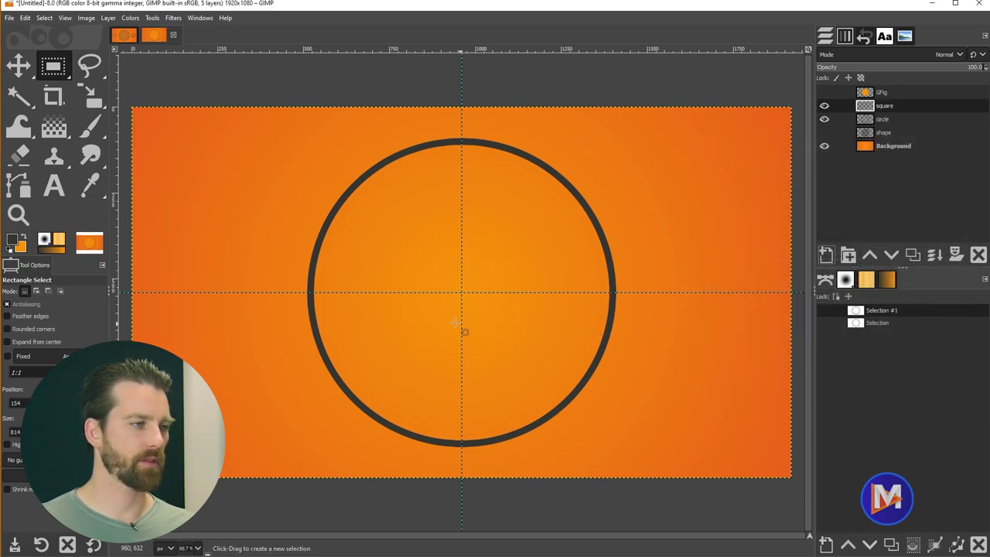
- Drag a 615×615 square selection out from the guide intersection inside the circle
left_click_drag(462, 292, 540, 398)
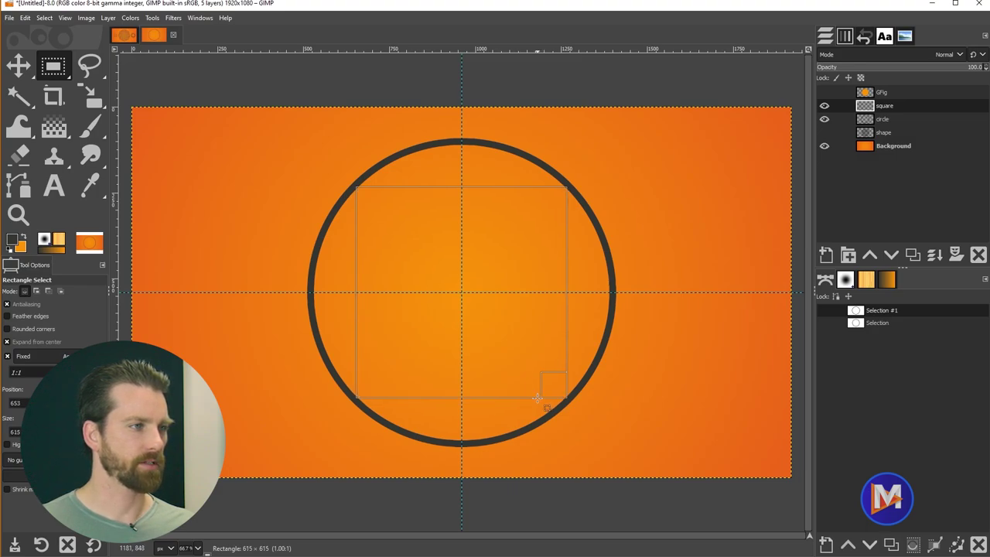
left_click_drag(537, 398, 540, 399)
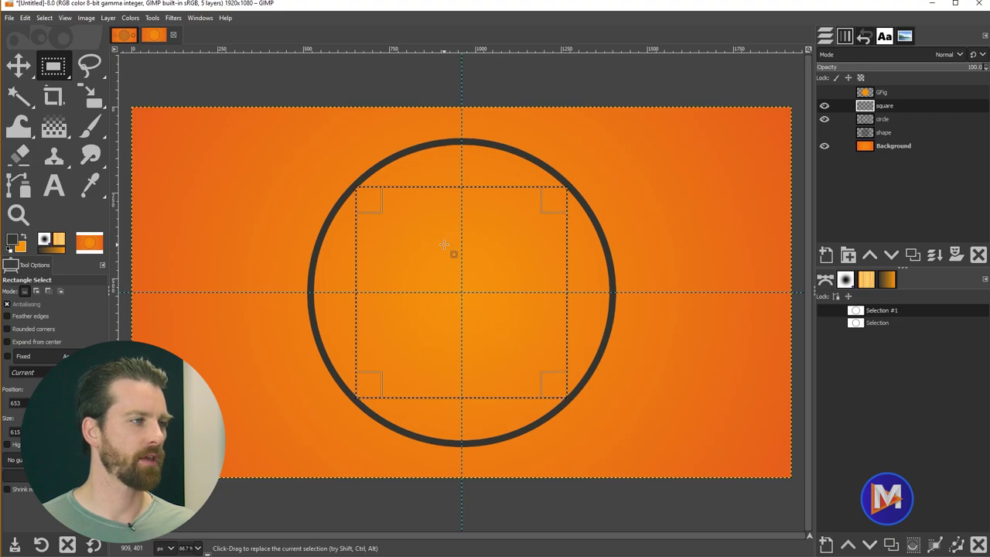
- Stroke the square selection with a 10 px dark line, then deselect
left_click(25, 18)
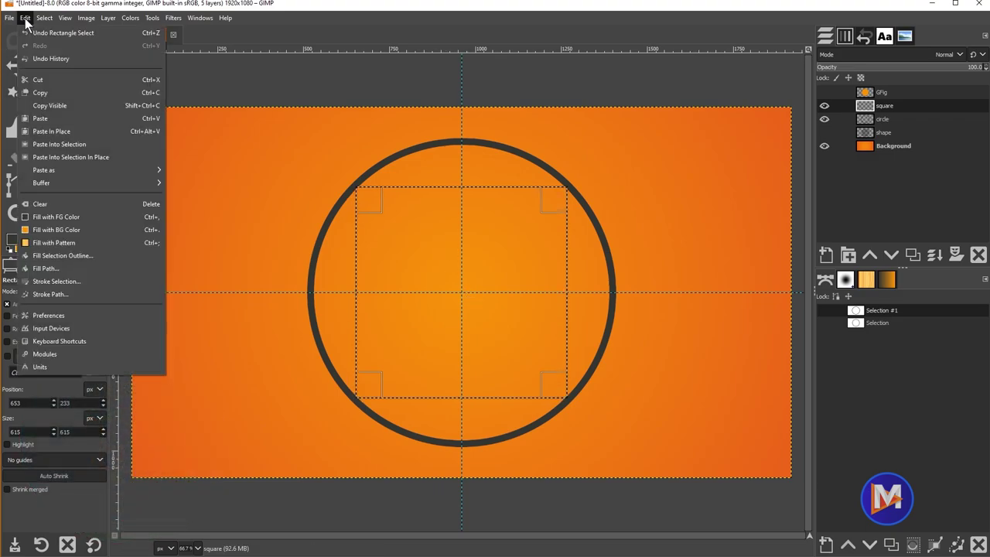
left_click(66, 281)
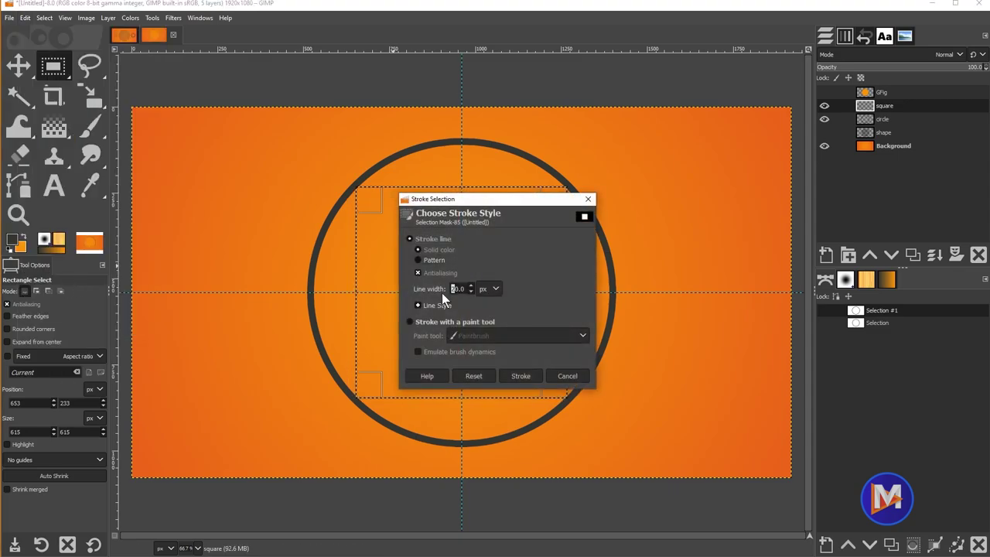
type("1")
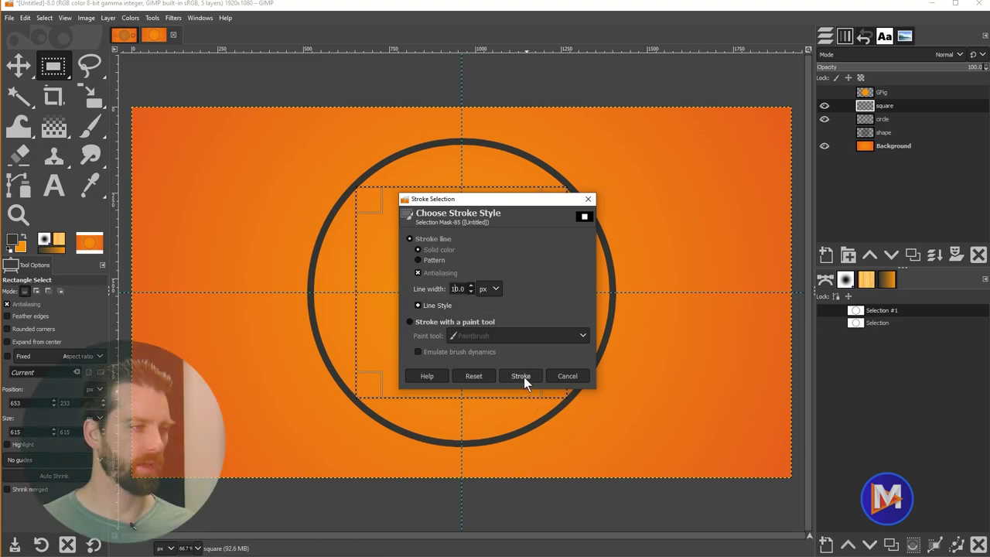
left_click(522, 377)
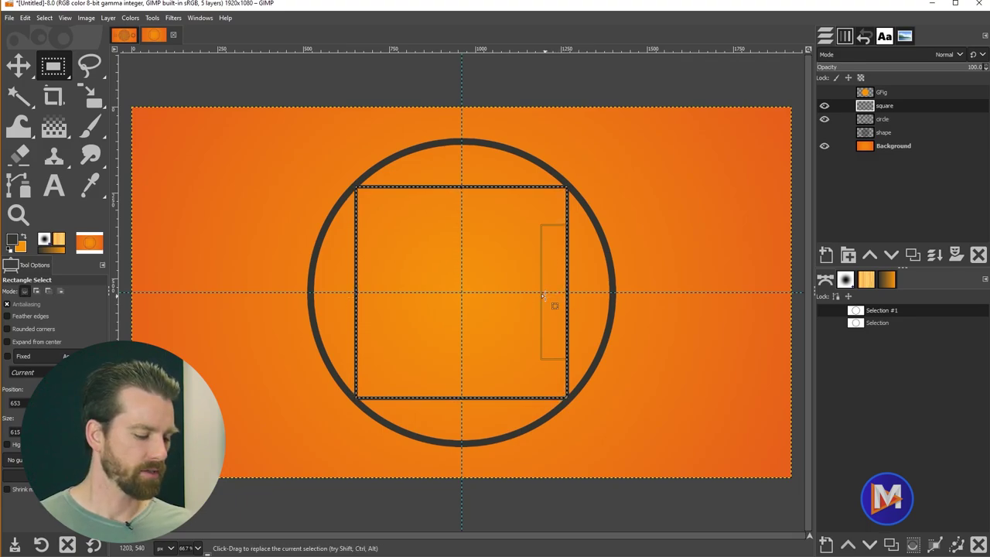
key("ctrl+shift+a")
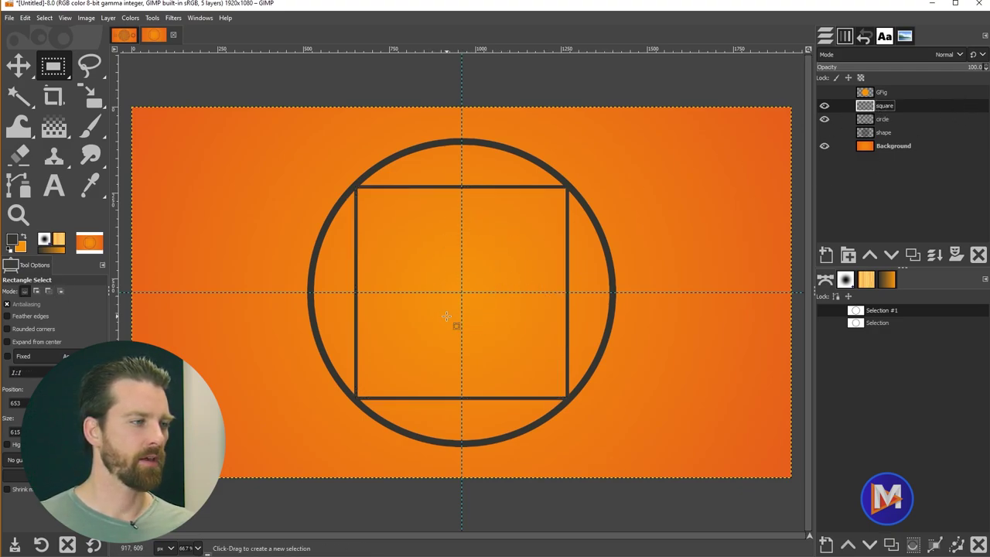
- Crop the square layer to its content and launch the Recursive Transform filter
left_click(109, 18)
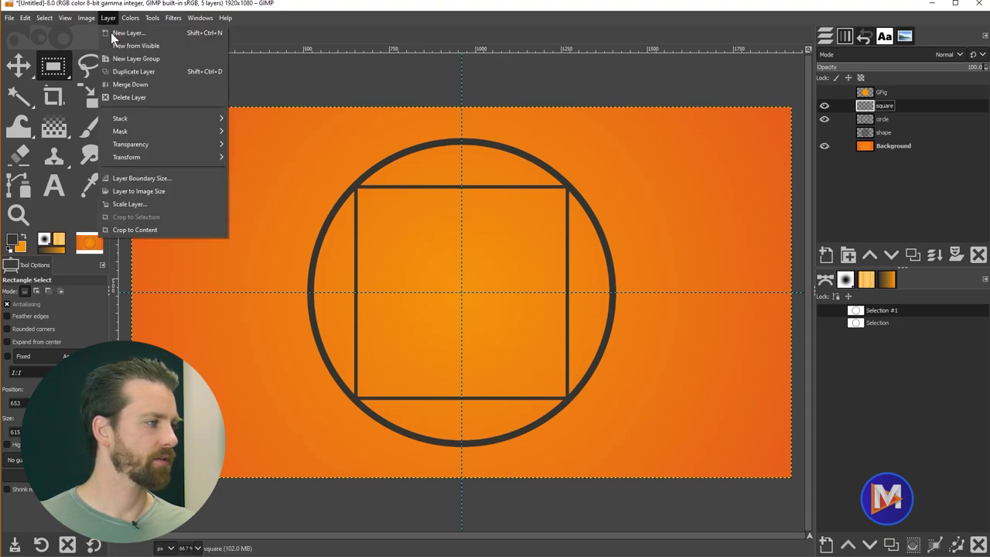
left_click(156, 230)
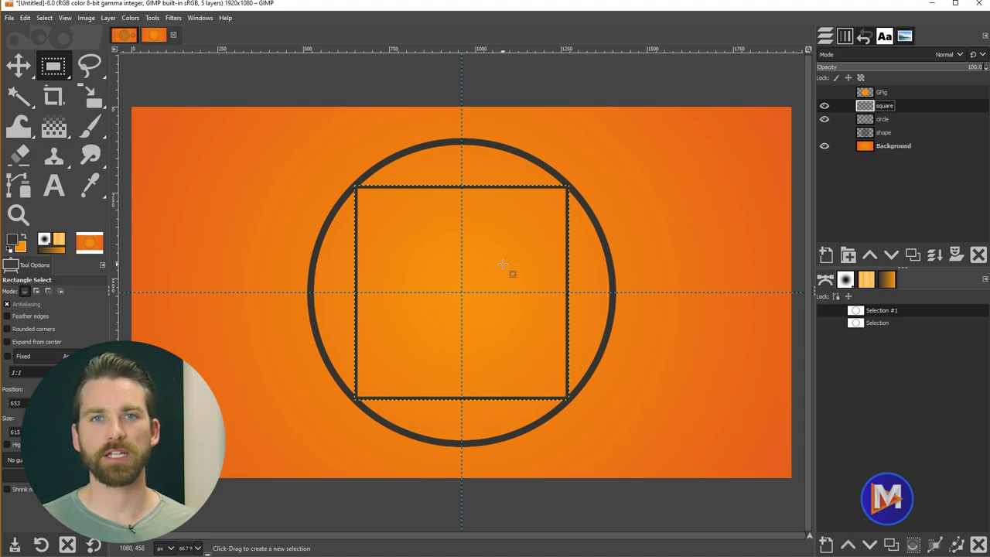
key("slash")
type("recurs")
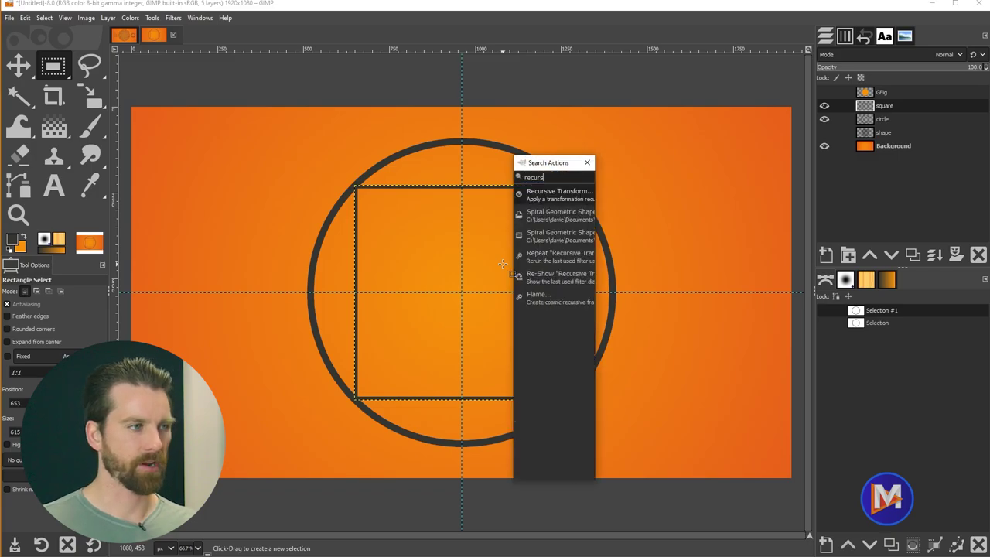
key("Return")
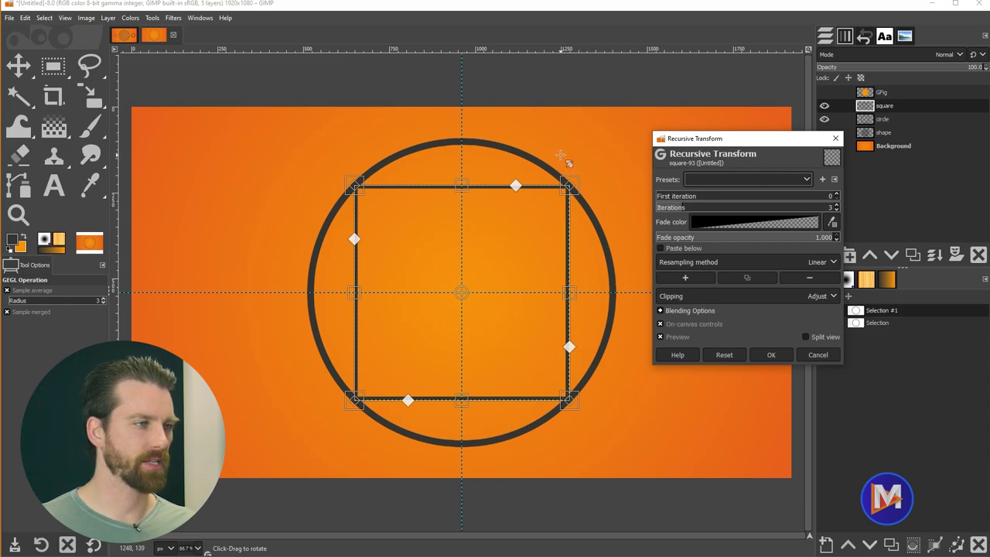
- Rotate the transform frame clockwise and raise the iterations to 10 for a woven square ring
left_click_drag(566, 162, 602, 186)
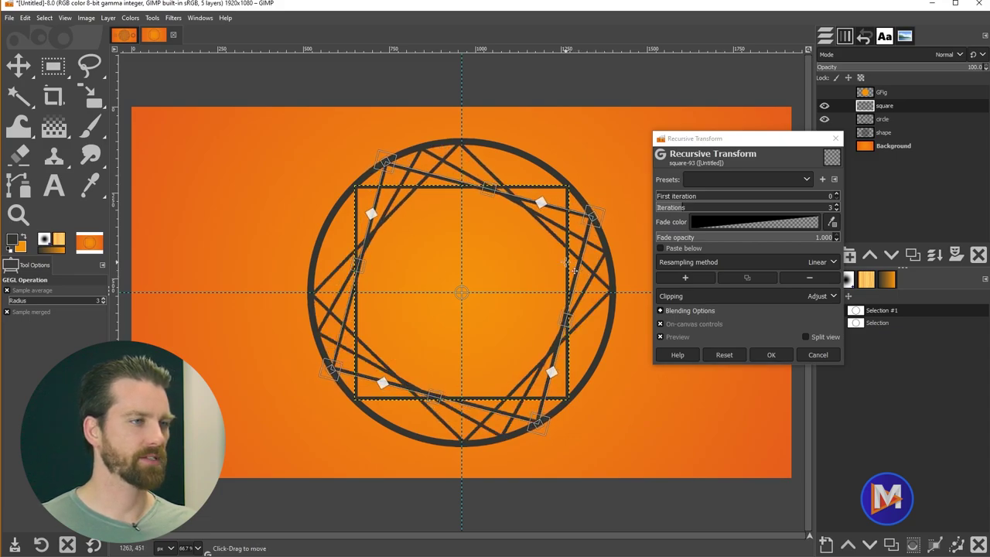
left_click_drag(694, 209, 738, 209)
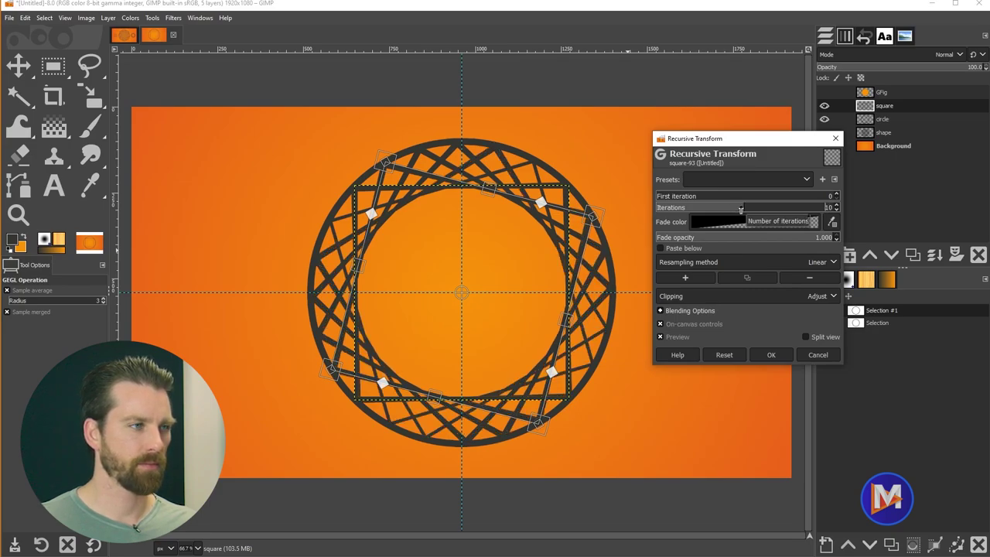
left_click_drag(594, 181, 602, 183)
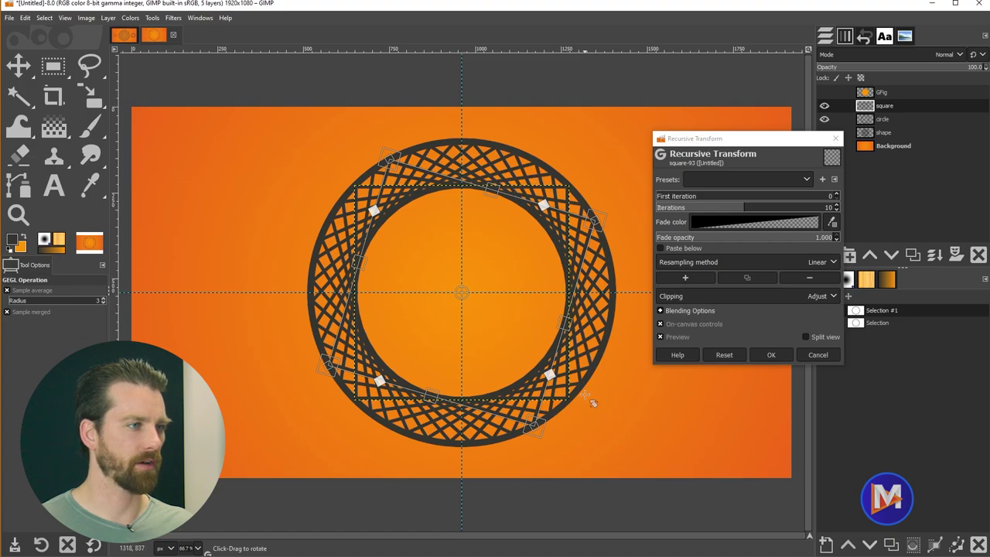
- Apply the Recursive Transform, rendering 10 rotated square copies as a dark mesh ring
left_click(772, 354)
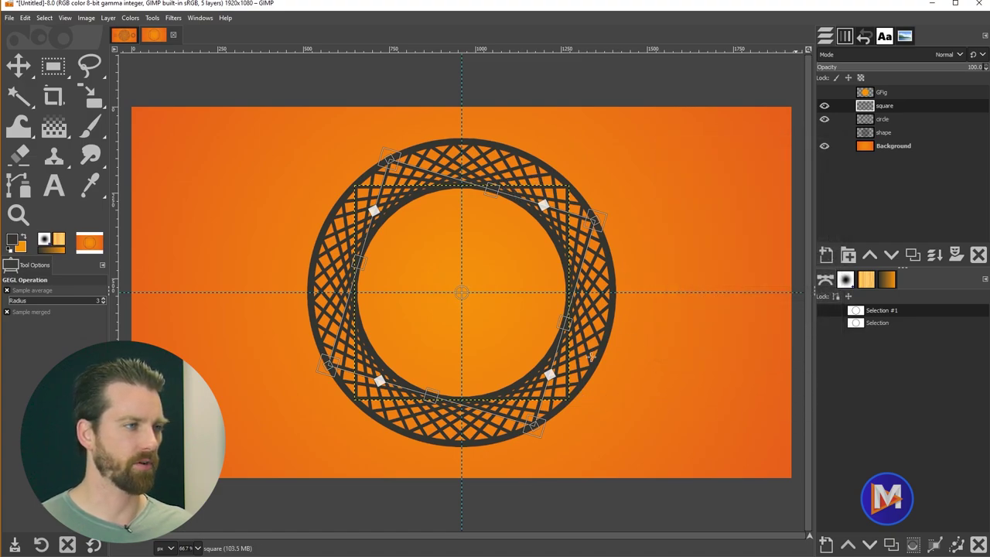